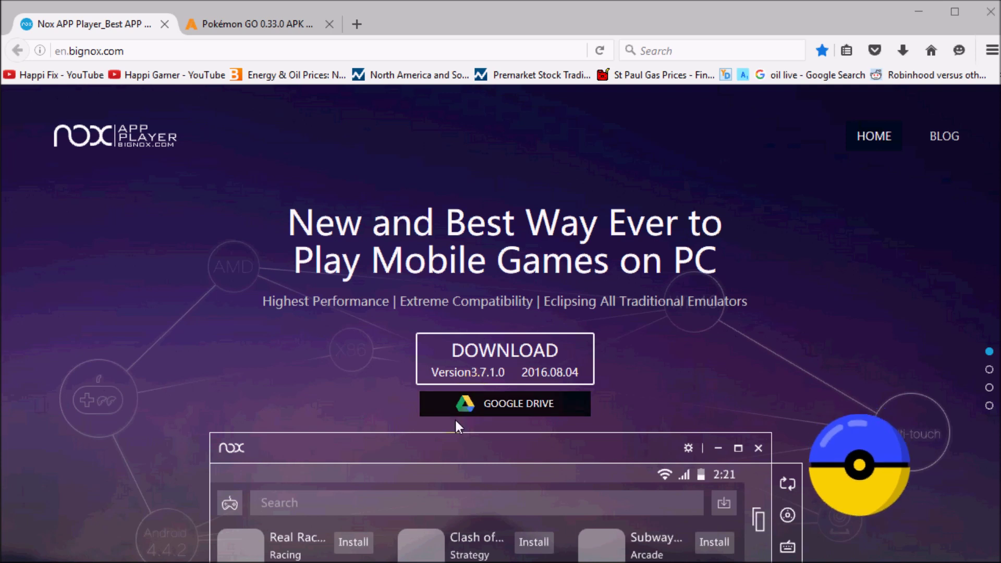
Step: Start the Nox App Player download, check the Pokémon GO 0.33.0 APK page, then return to Nox
click(471, 355)
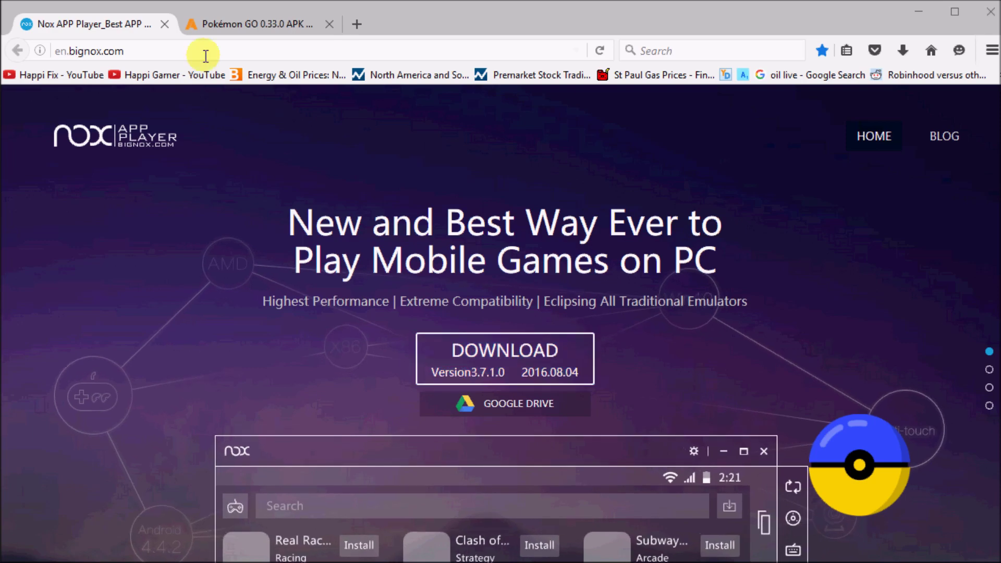
click(233, 27)
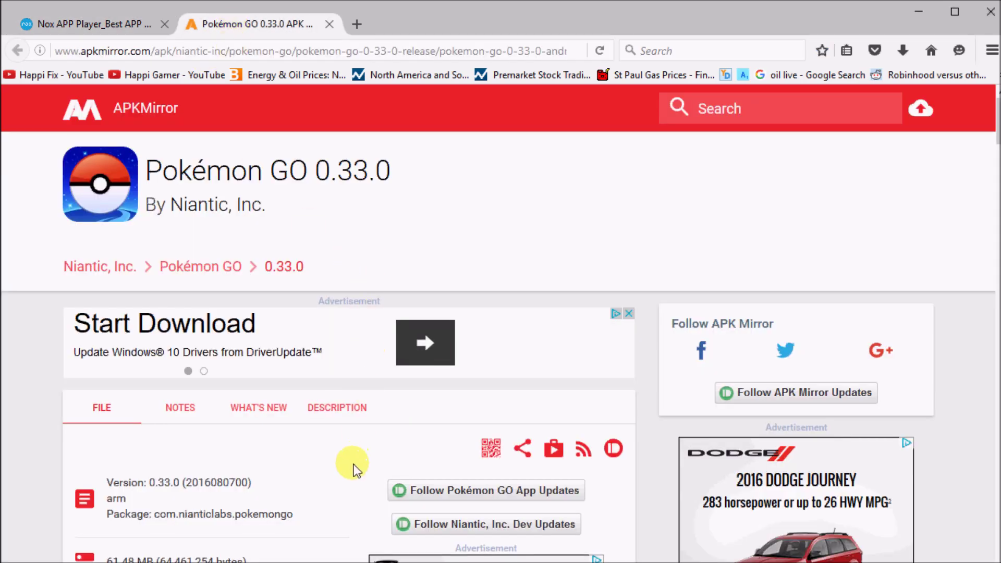
scroll(354, 464, down, 8)
scroll(353, 464, up, 8)
scroll(402, 263, down, 8)
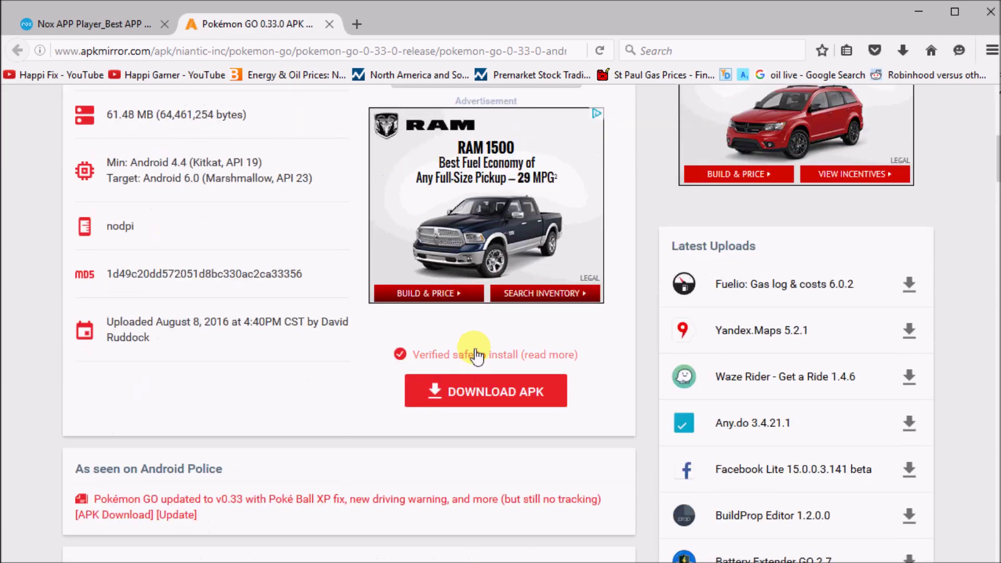
scroll(392, 389, up, 8)
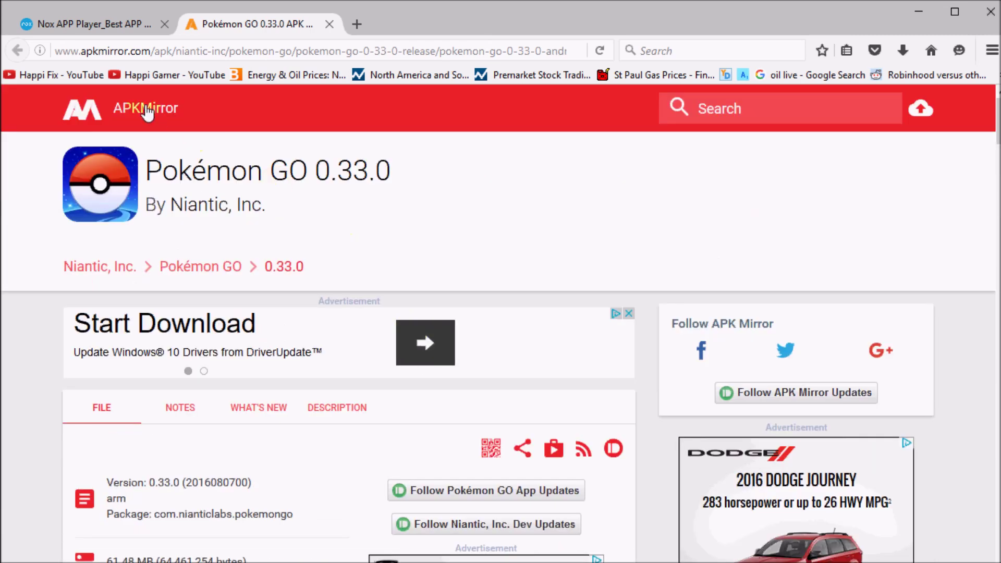
click(125, 24)
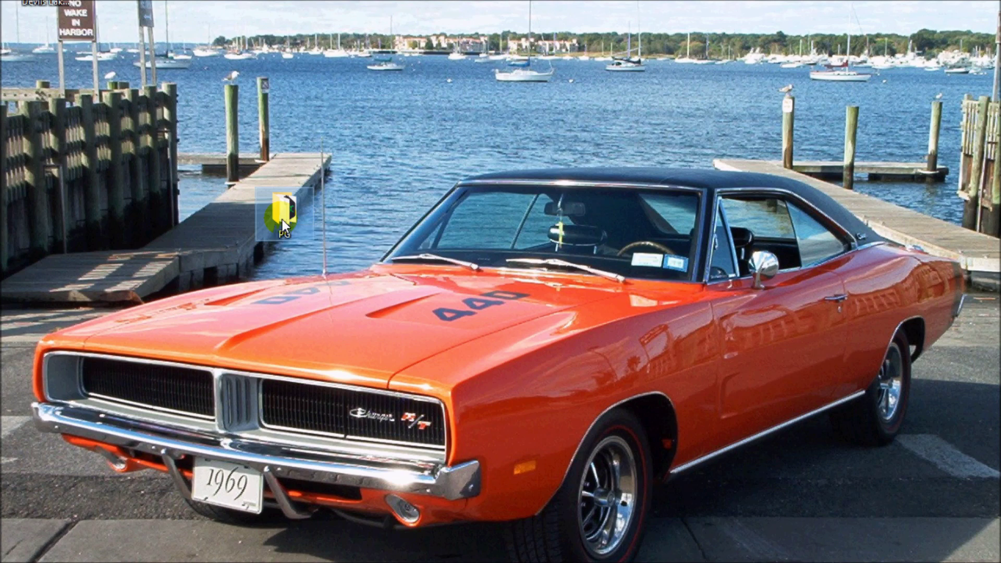
Step: Run nox_setup_v3.7.1.0_full_En from the PG folder and approve the permission prompt
double_click(284, 208)
drag(677, 90, 578, 59)
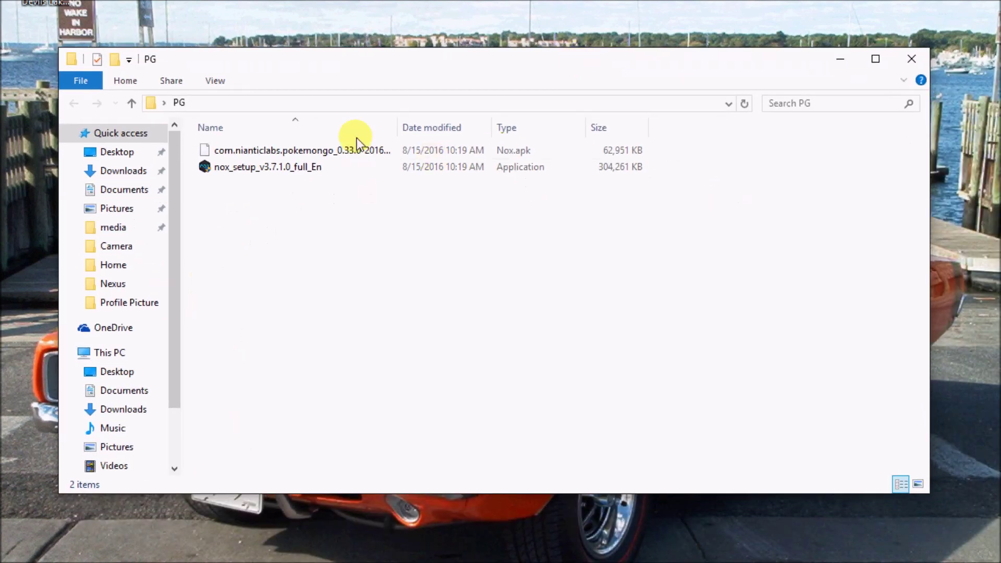
double_click(251, 171)
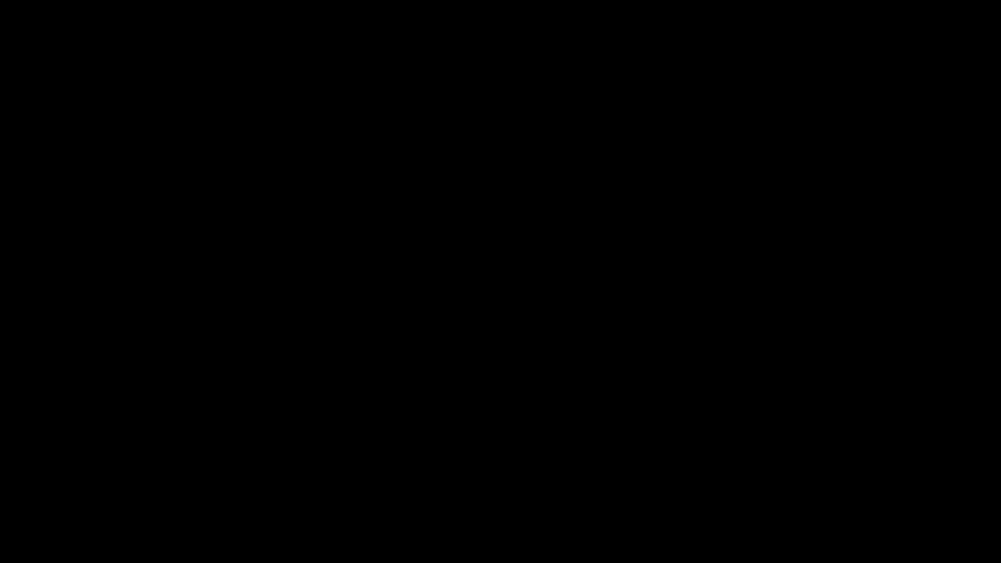
click(440, 342)
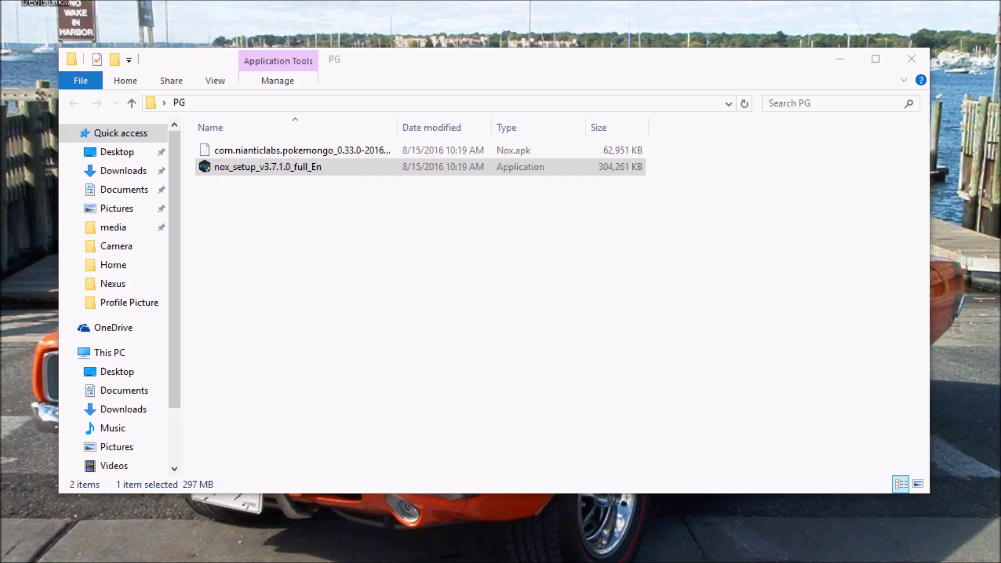
Step: Start an Overwrite Install of Nox 3.7.1.0, approving deletion of previous apps and data
drag(539, 116, 537, 118)
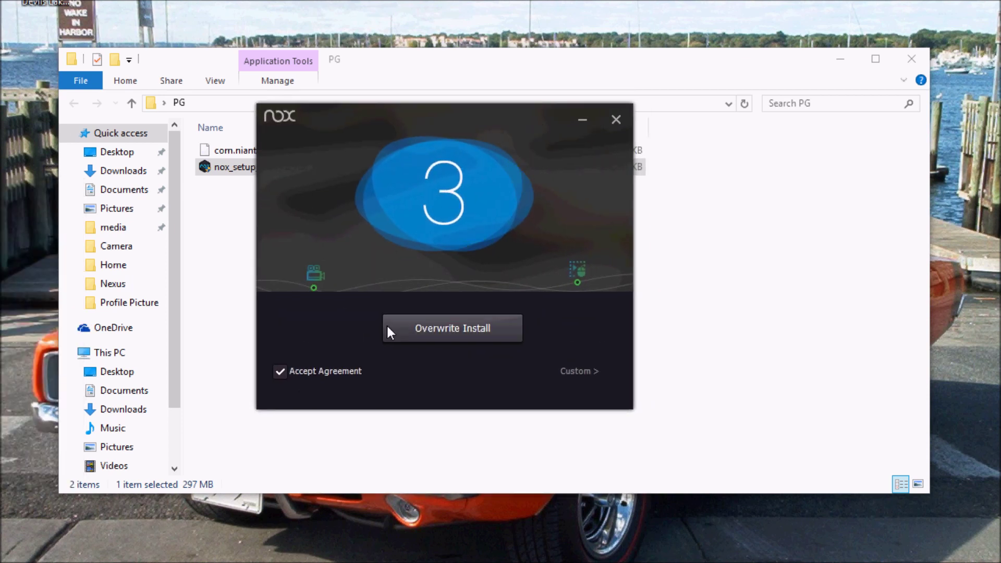
click(280, 374)
click(282, 373)
click(418, 344)
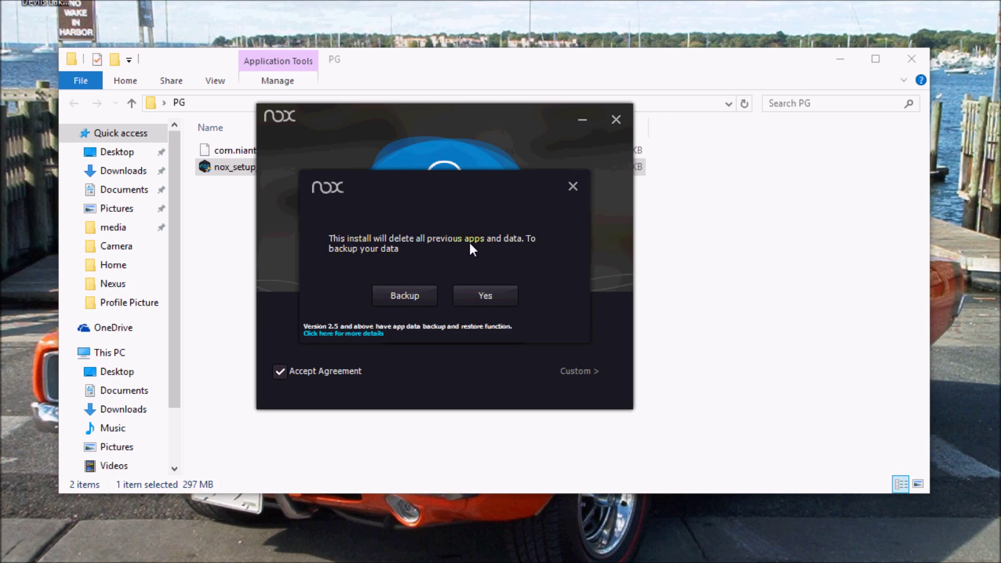
click(478, 295)
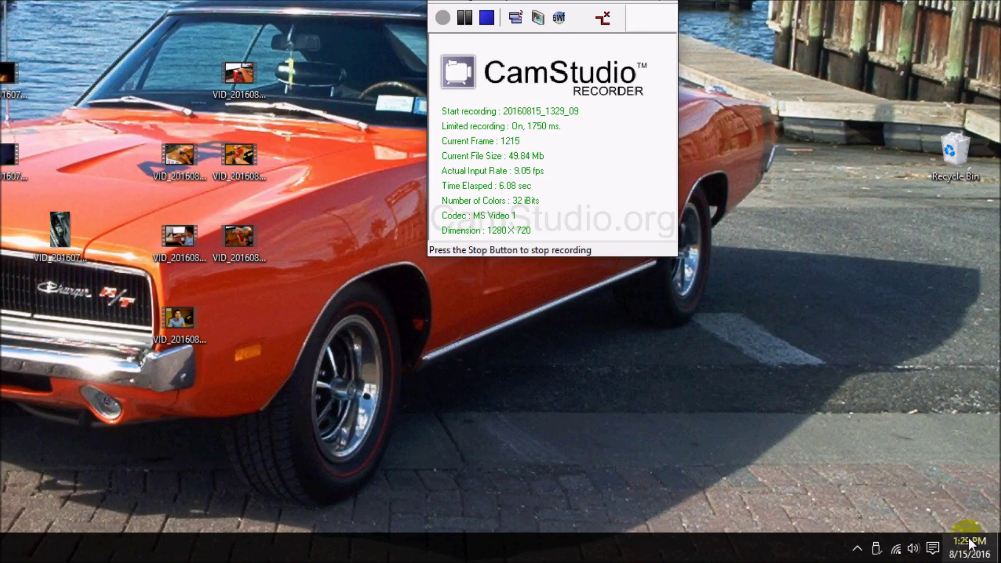
click(967, 535)
click(517, 430)
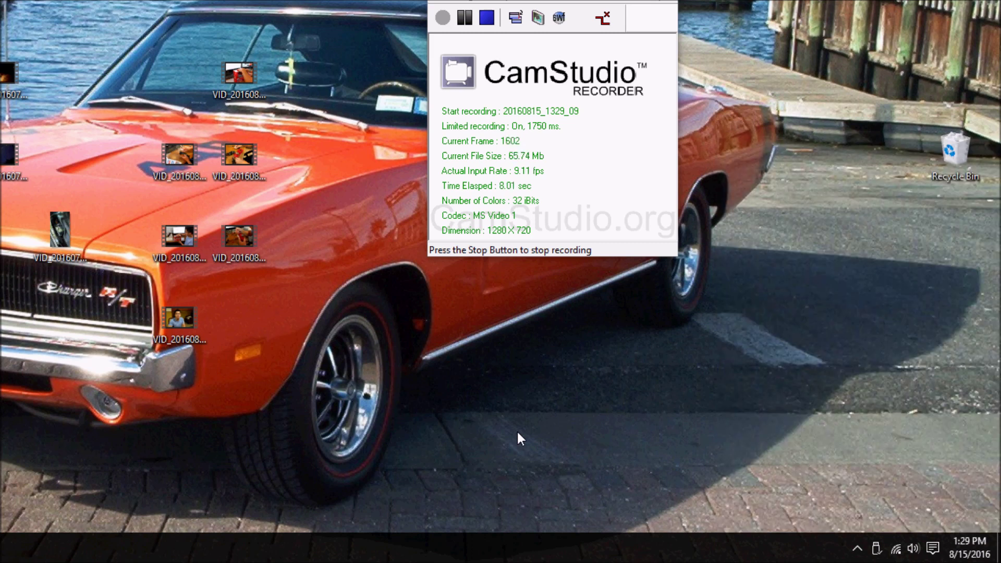
Step: Open Date & time settings from the taskbar clock and leave Set time automatically Off
click(967, 547)
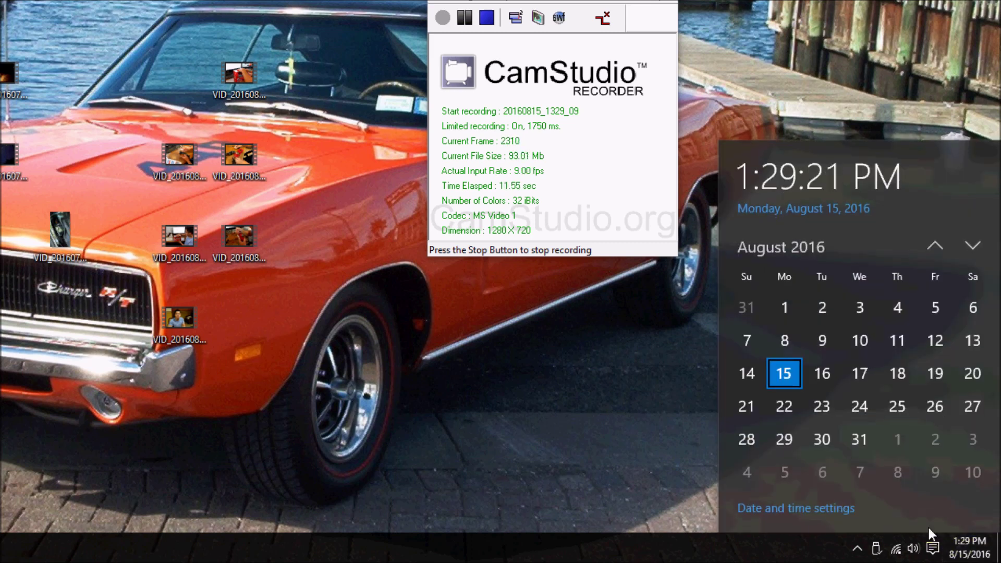
click(762, 512)
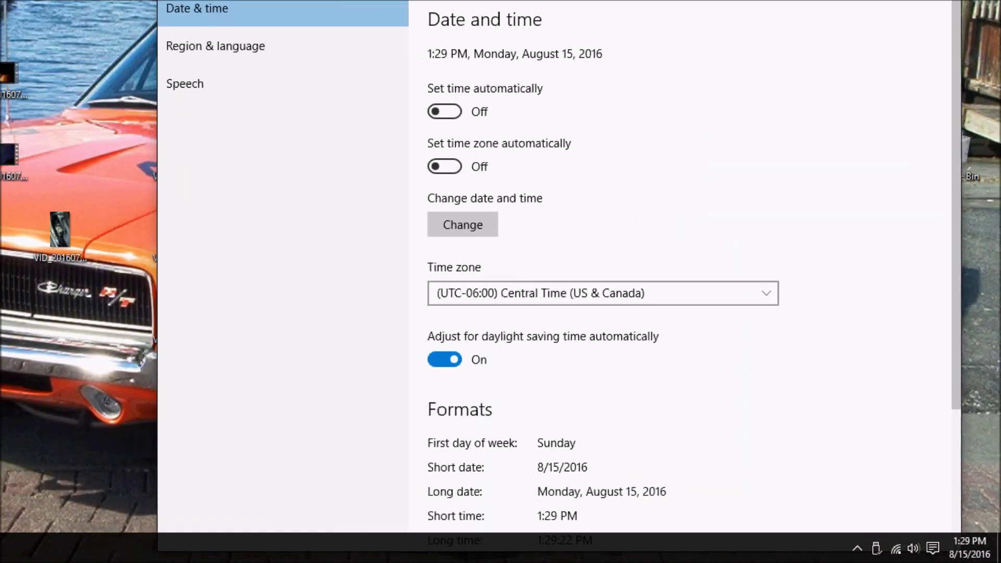
click(443, 87)
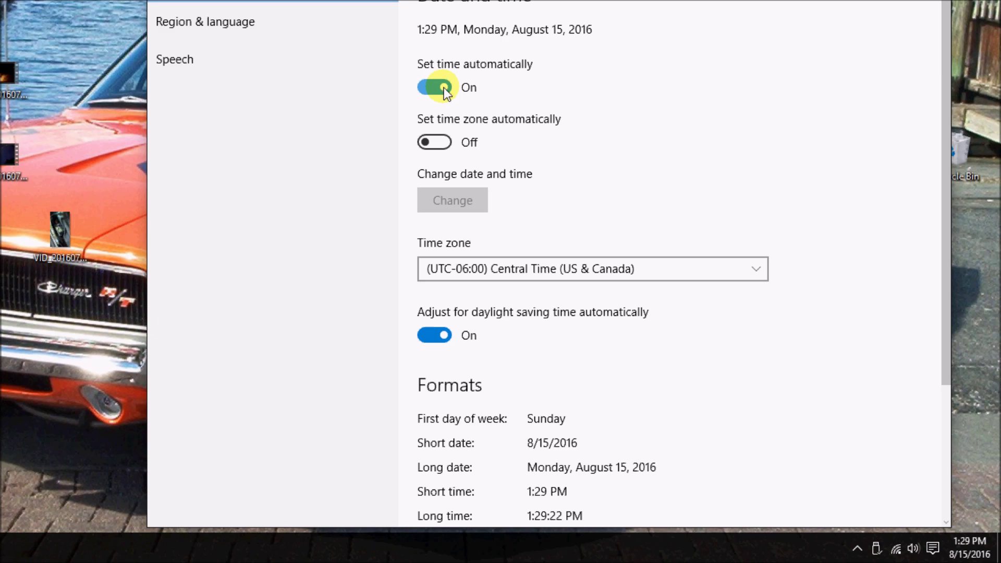
click(443, 88)
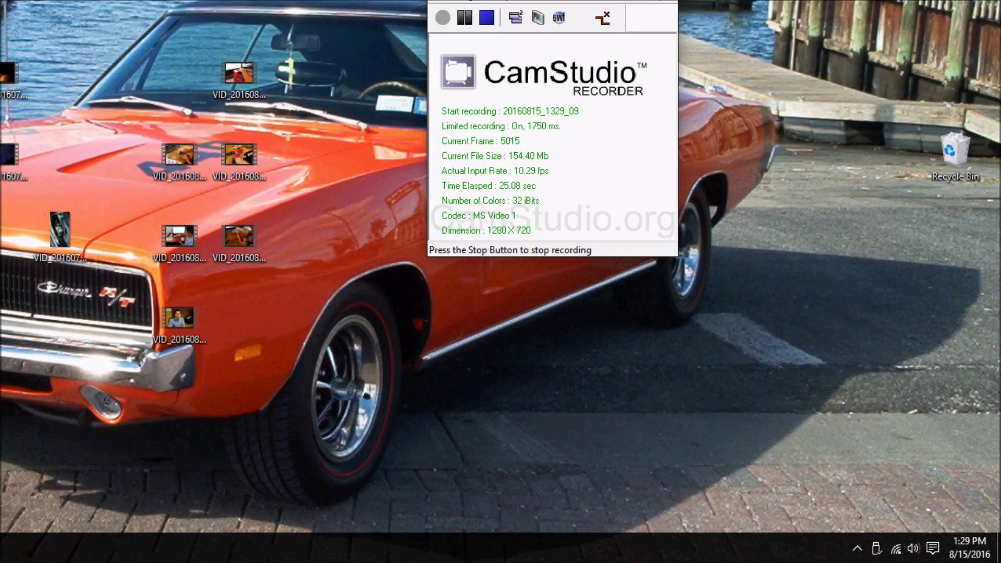
key(super)
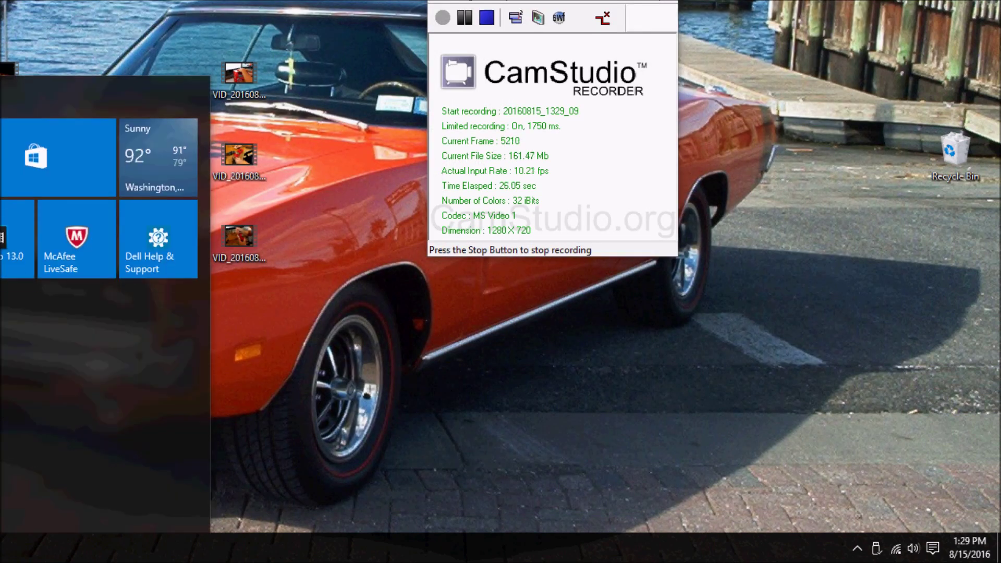
Step: Turn the account's Location privacy setting Off and close the Settings window
key(Escape)
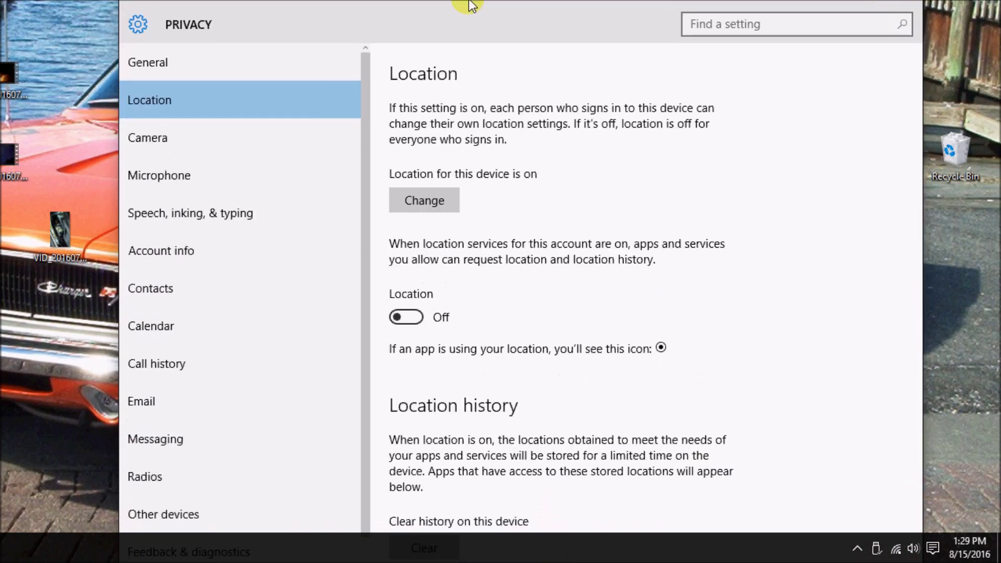
drag(470, 2, 424, 8)
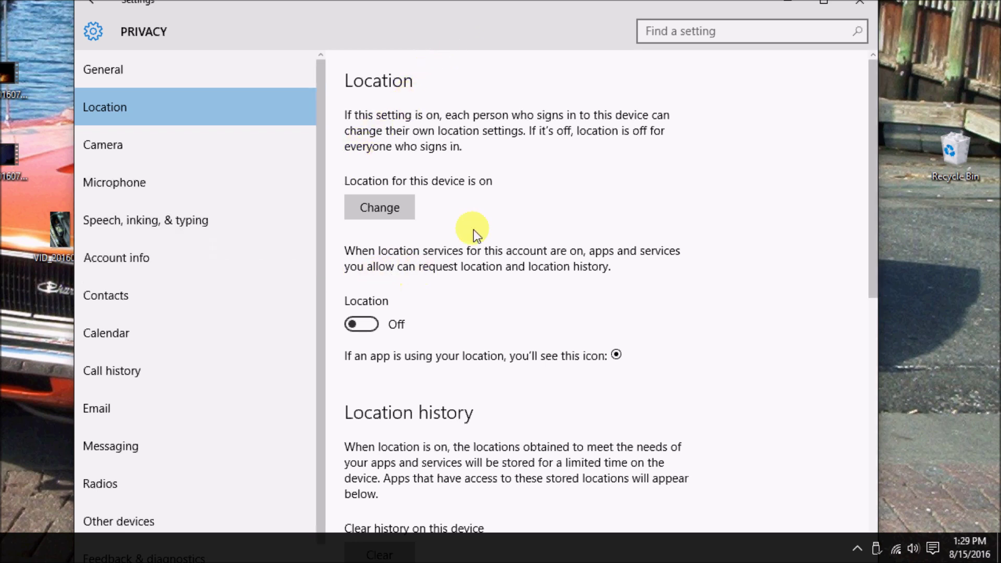
click(369, 329)
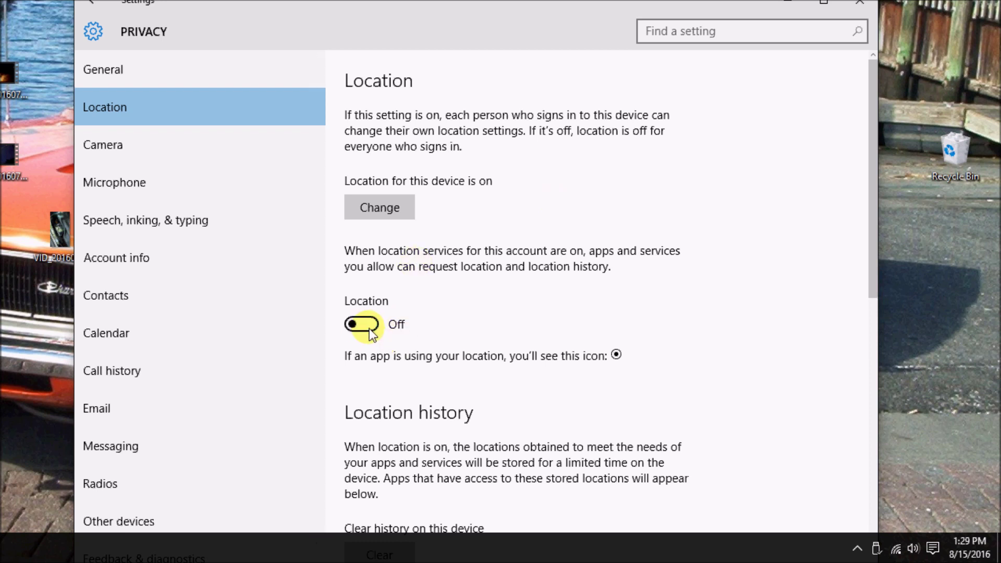
click(866, 8)
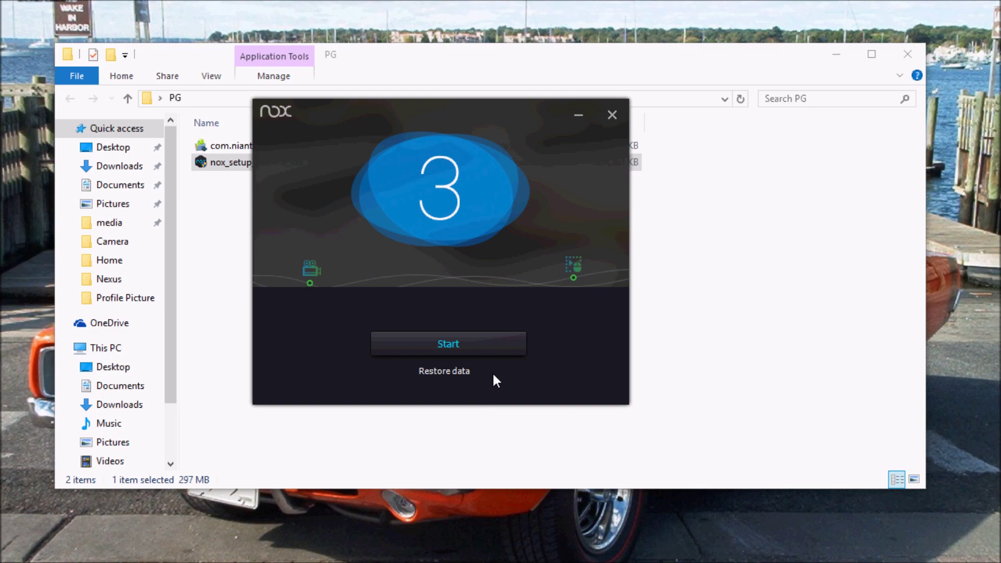
Step: Launch Nox and install the pokemongo APK from the PG folder using Add APK
click(466, 350)
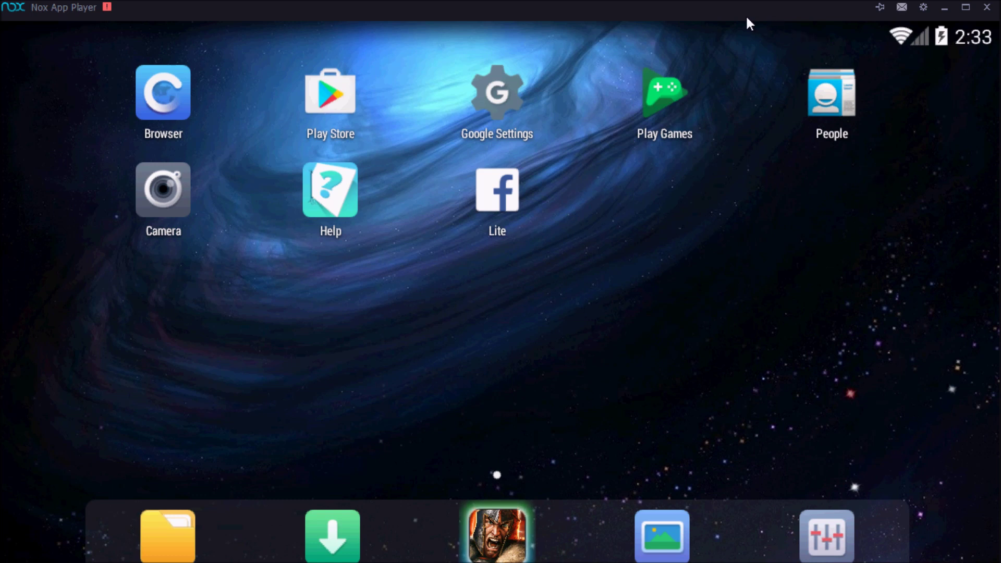
drag(691, 5, 652, 15)
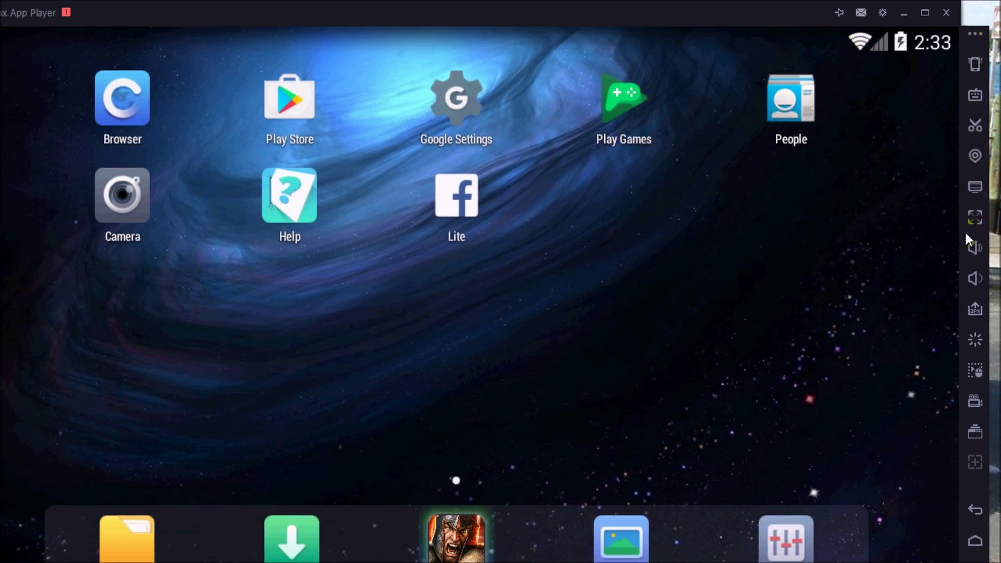
click(973, 310)
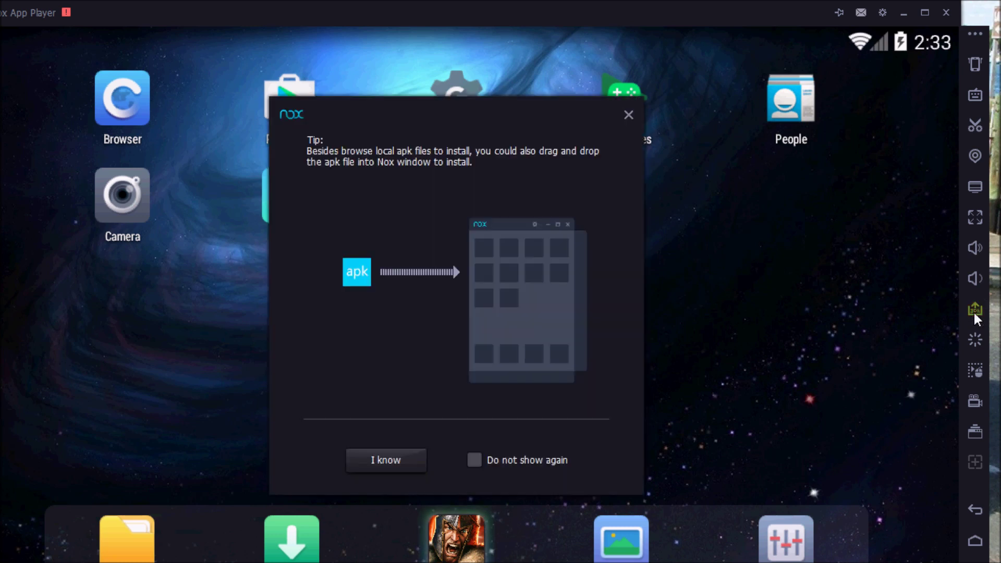
click(385, 461)
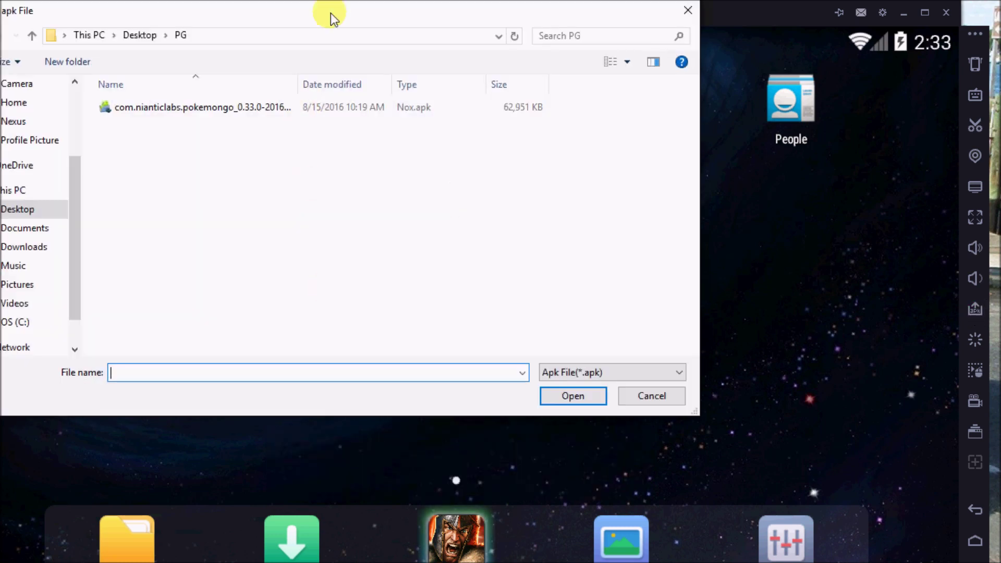
drag(330, 13, 404, 64)
click(315, 159)
click(646, 448)
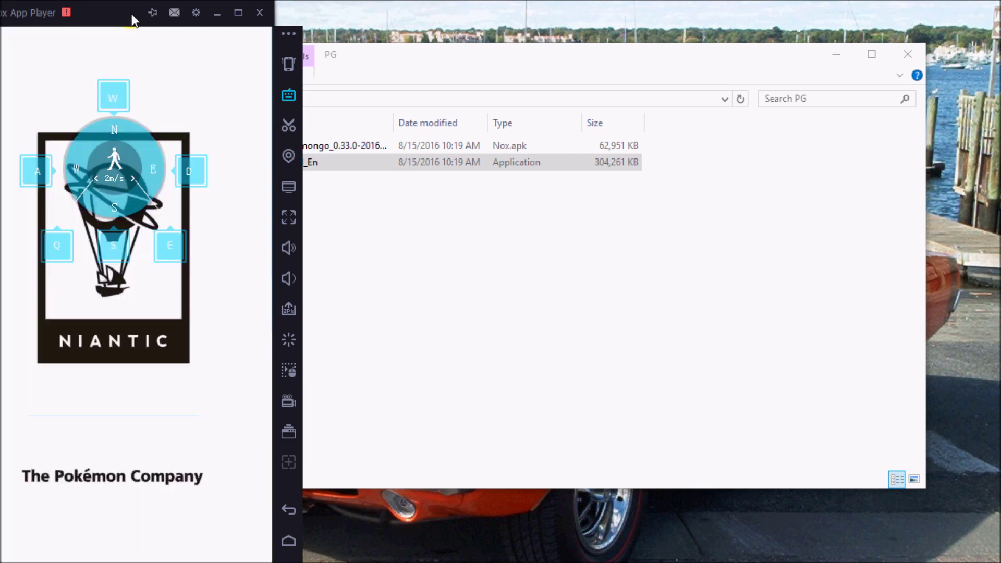
Step: Close Nox App Player, confirming with OK, and minimize the PG folder window
drag(134, 18, 283, 58)
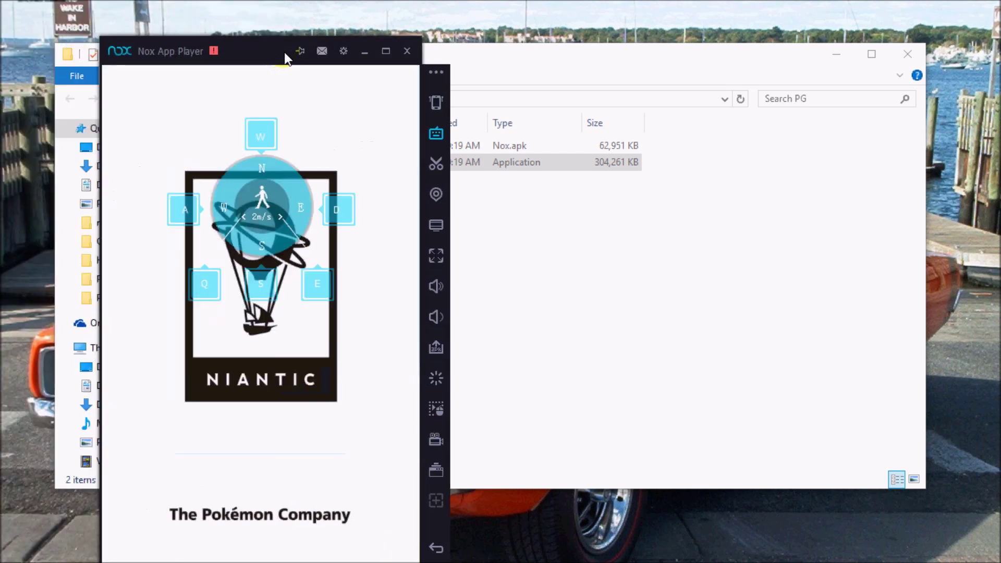
click(408, 50)
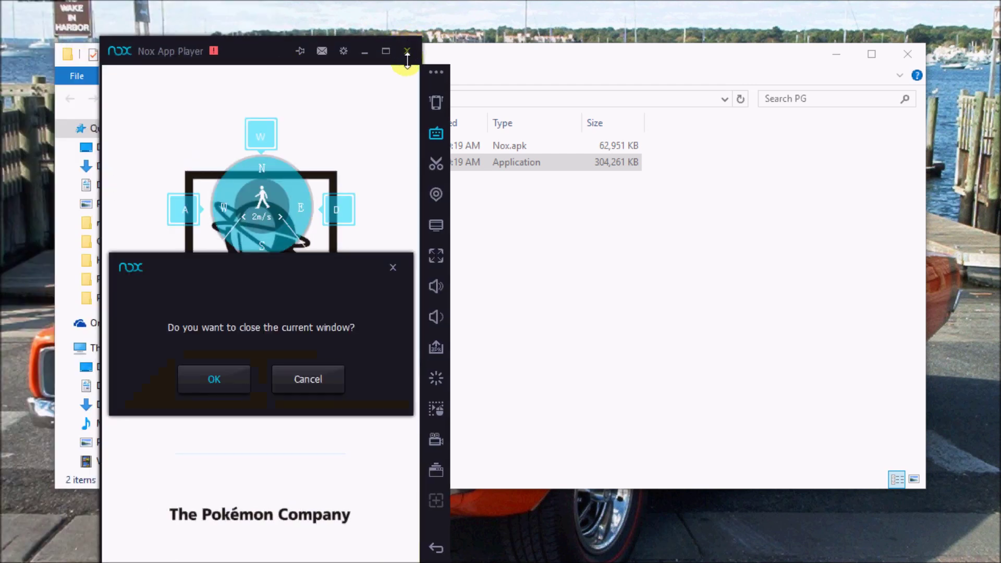
click(229, 377)
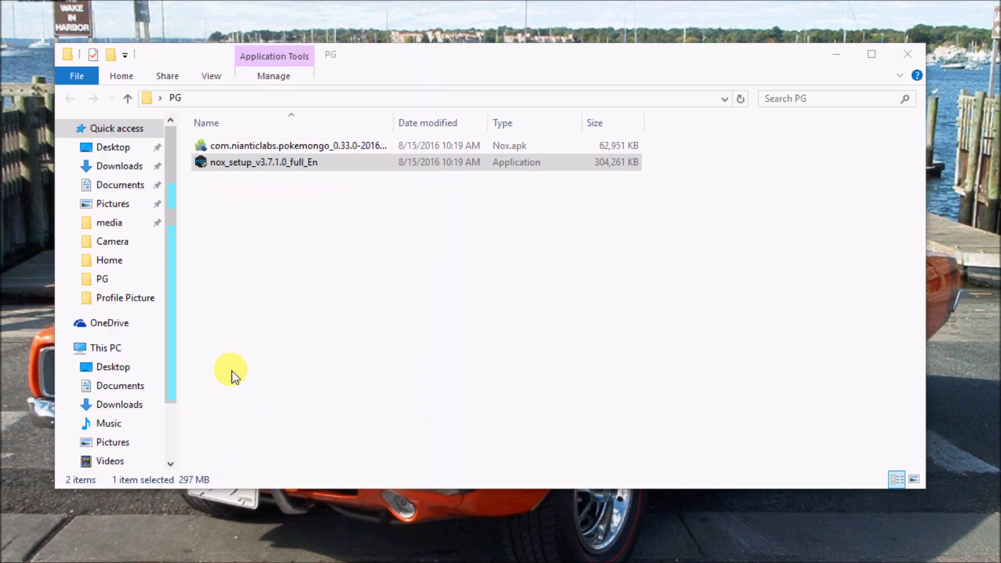
click(261, 166)
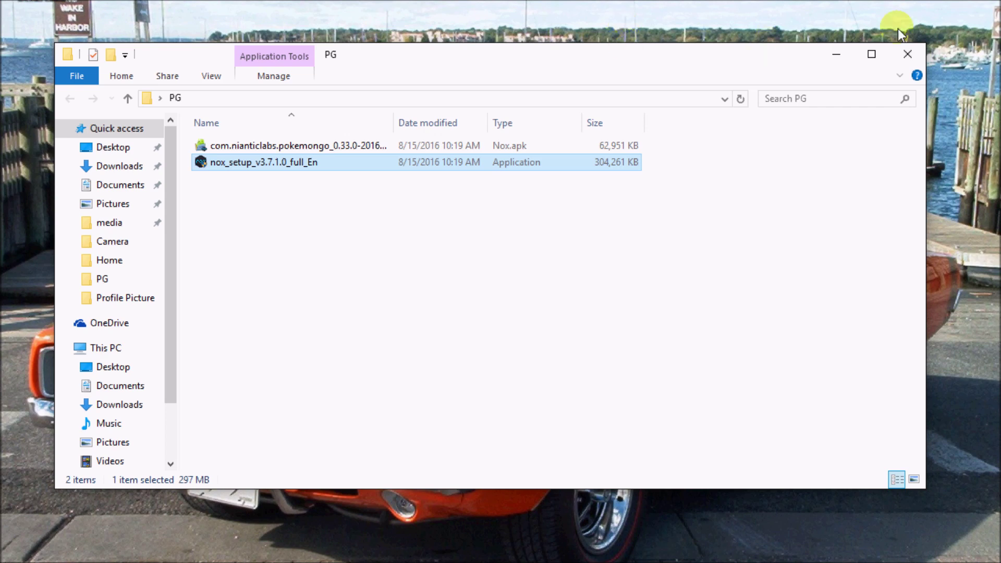
click(829, 51)
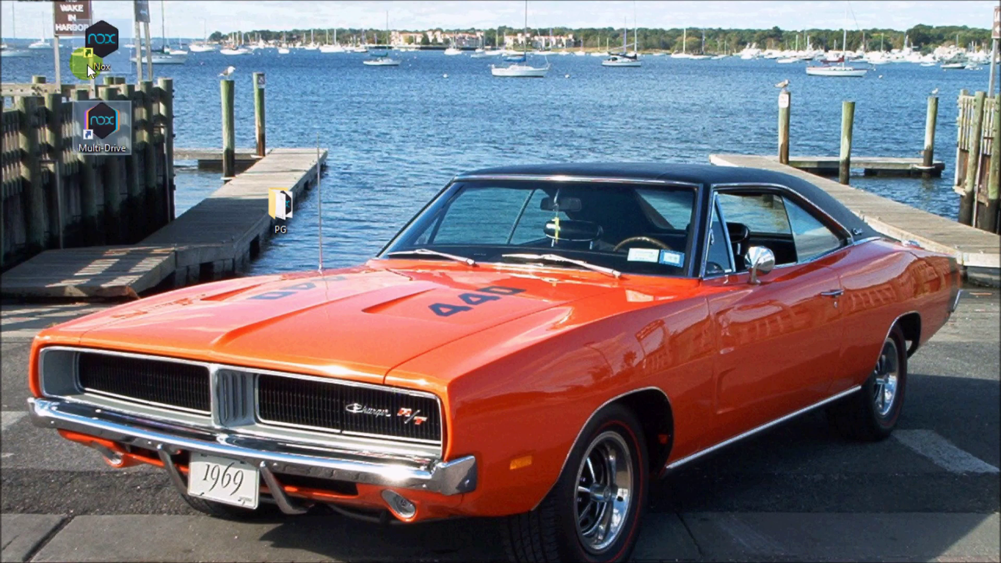
Step: Relaunch Nox from its desktop shortcut to the Android home screen and open Location Settings
click(218, 89)
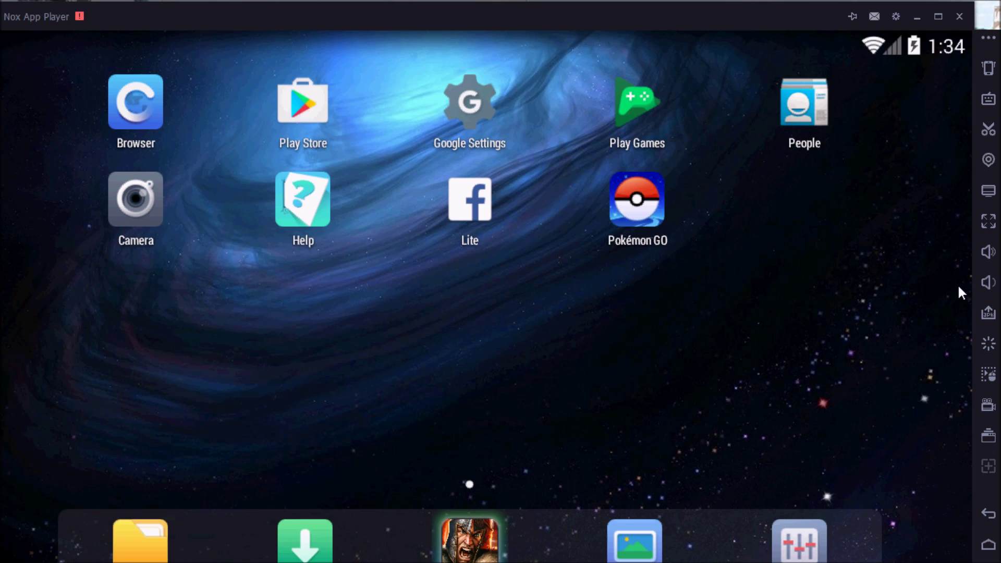
click(988, 161)
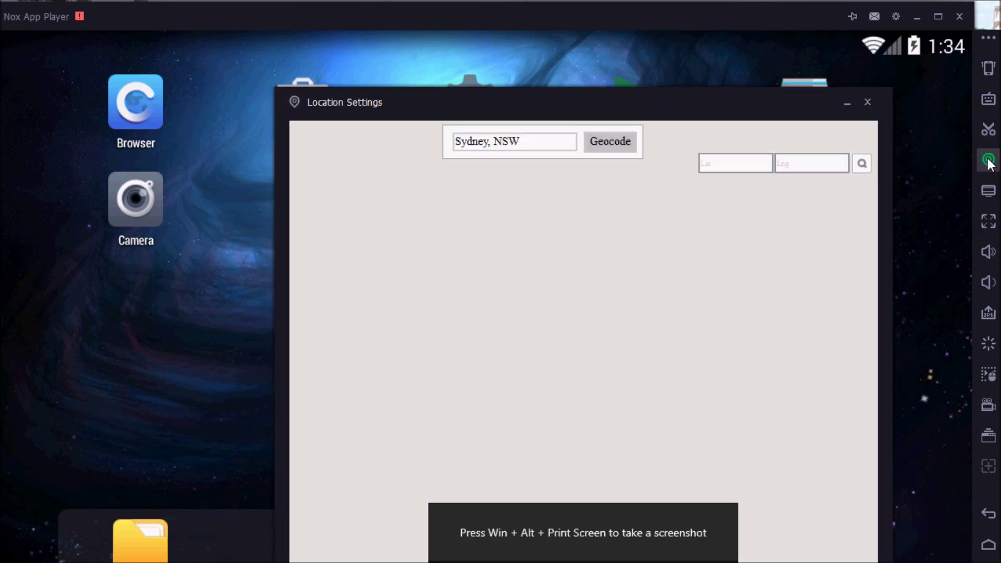
Step: Replace Sydney, NSW with a search for 'saint paul' and geocode it on the map
triple_click(552, 148)
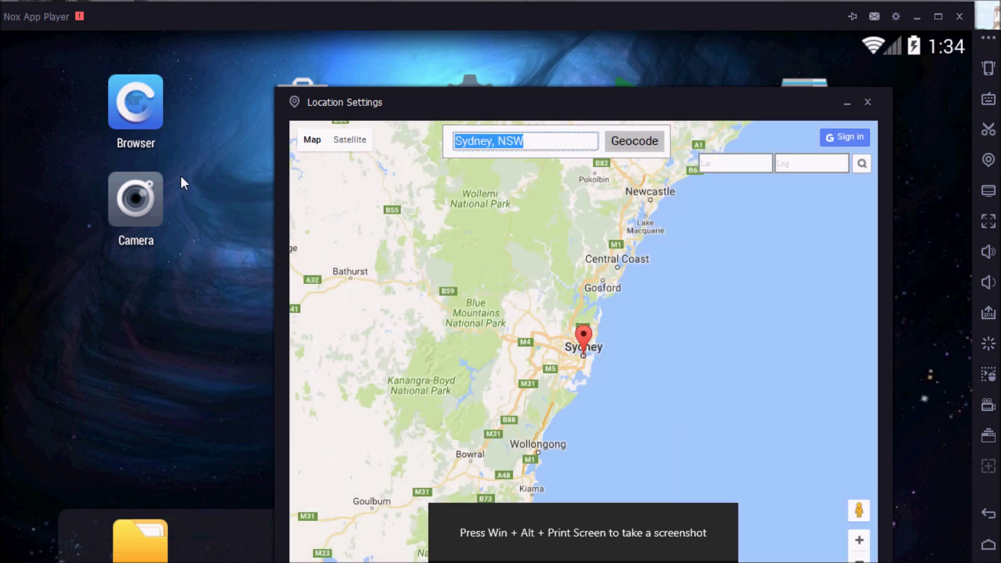
text(saint pa)
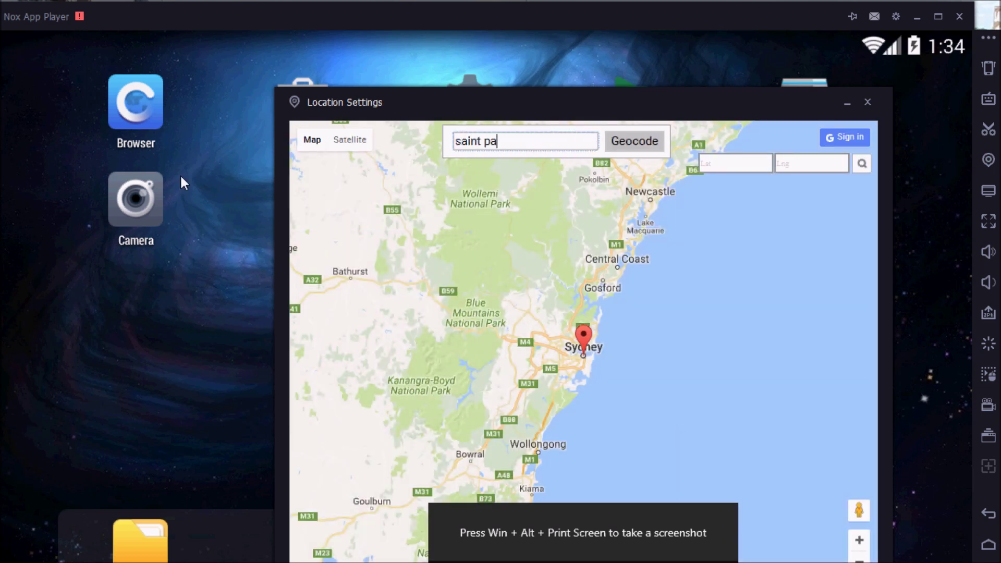
text(ul)
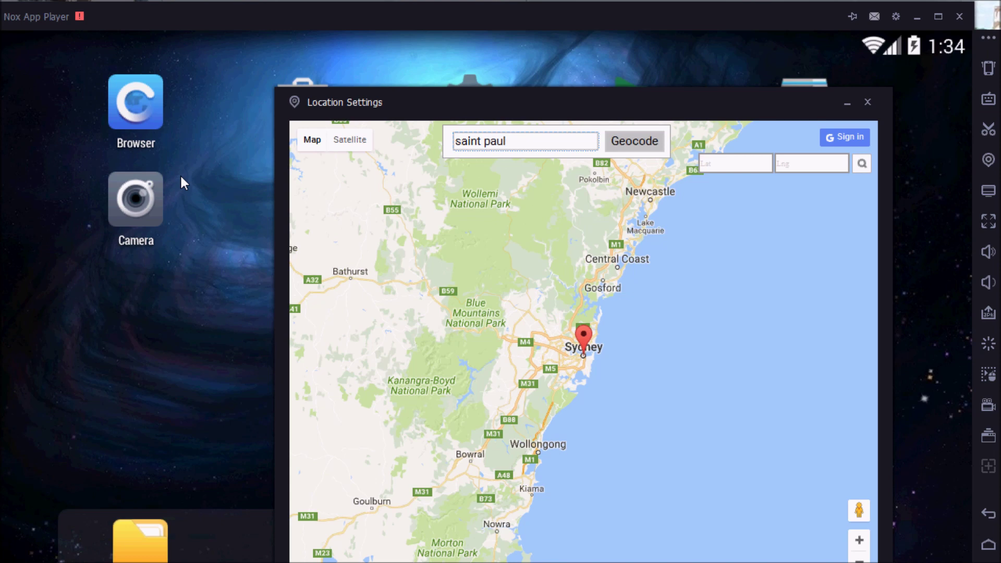
click(613, 139)
drag(646, 106, 583, 70)
click(527, 255)
Step: Zoom into downtown Saint Paul, set Mears Park as the GPS location, and close Location Settings
scroll(515, 336, up, 3)
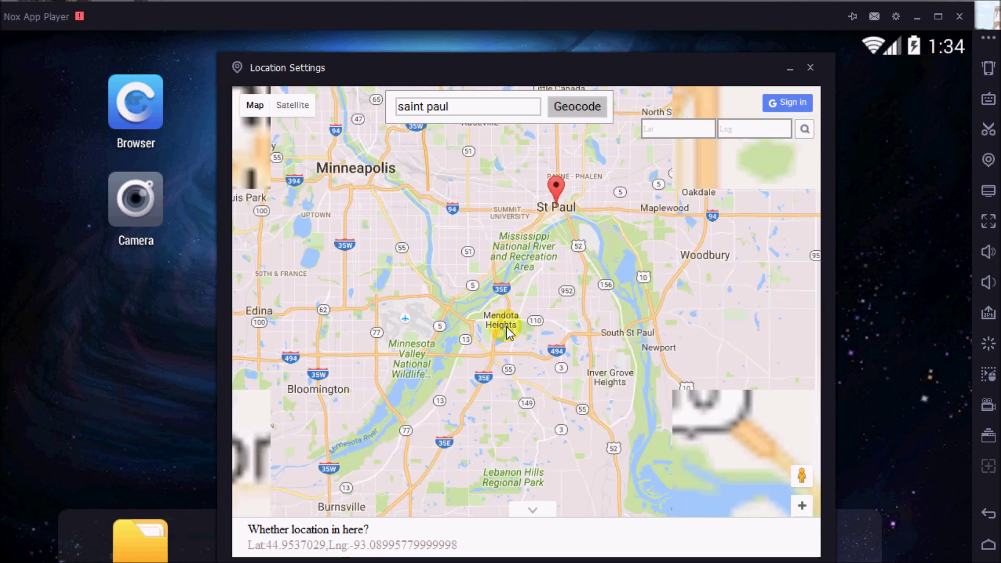
mouse_move(505, 331)
mouse_down()
mouse_move(431, 347)
mouse_move(390, 283)
mouse_move(353, 356)
mouse_move(442, 384)
mouse_move(515, 289)
mouse_move(521, 338)
mouse_up()
scroll(383, 359, up, 2)
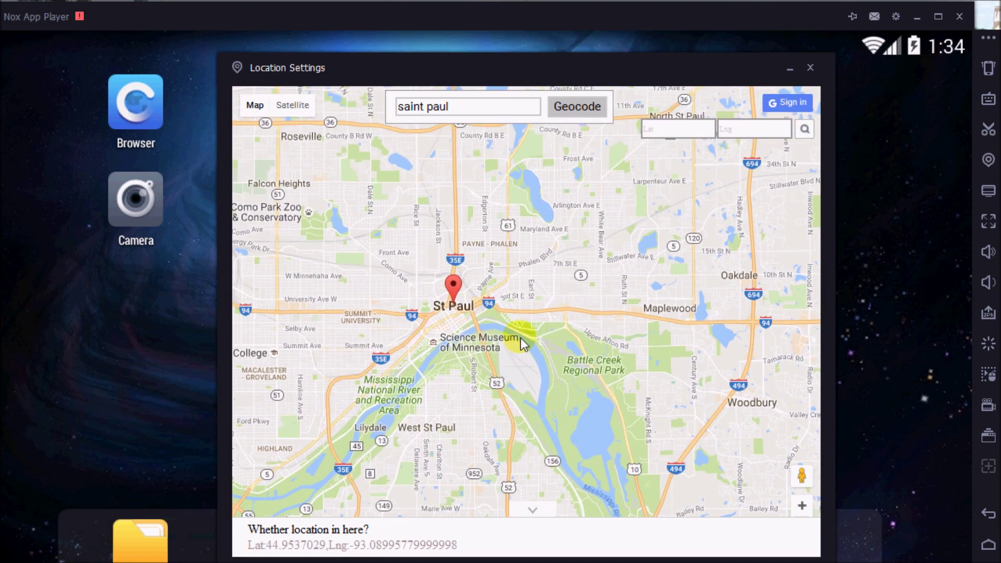
scroll(518, 338, up, 2)
drag(461, 302, 572, 311)
scroll(476, 327, up, 1)
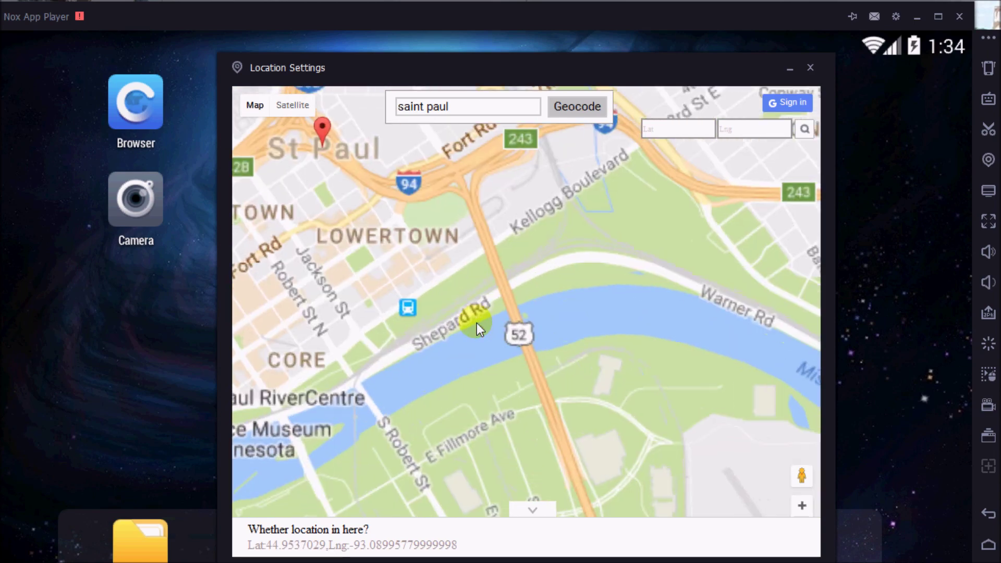
drag(344, 262, 537, 359)
scroll(536, 360, up, 1)
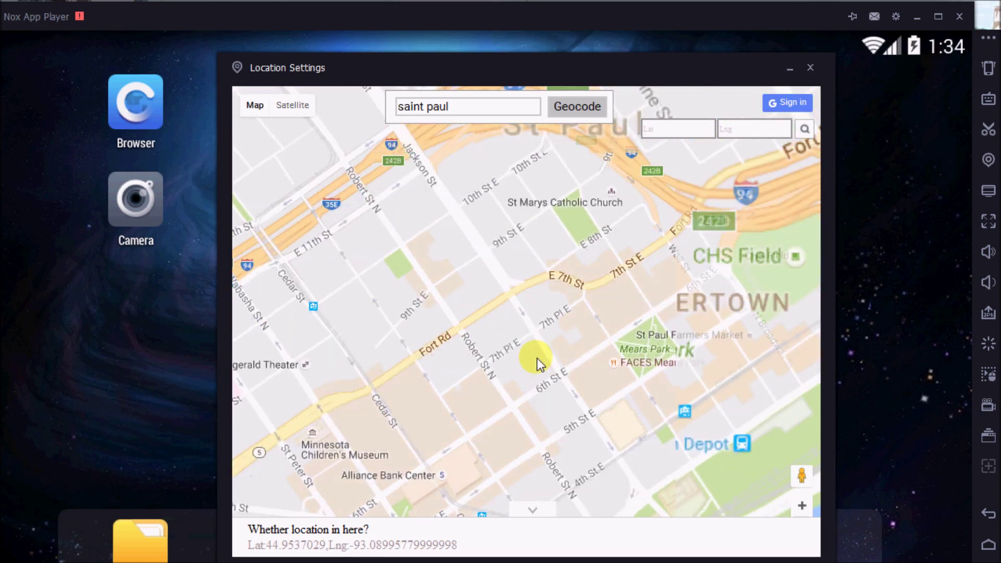
scroll(621, 349, up, 1)
drag(621, 349, 462, 340)
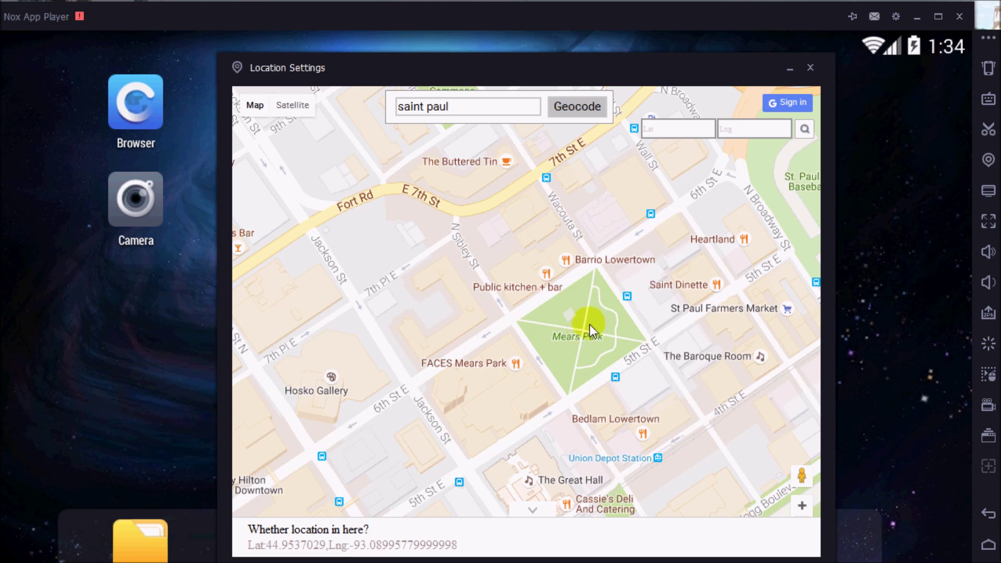
double_click(587, 336)
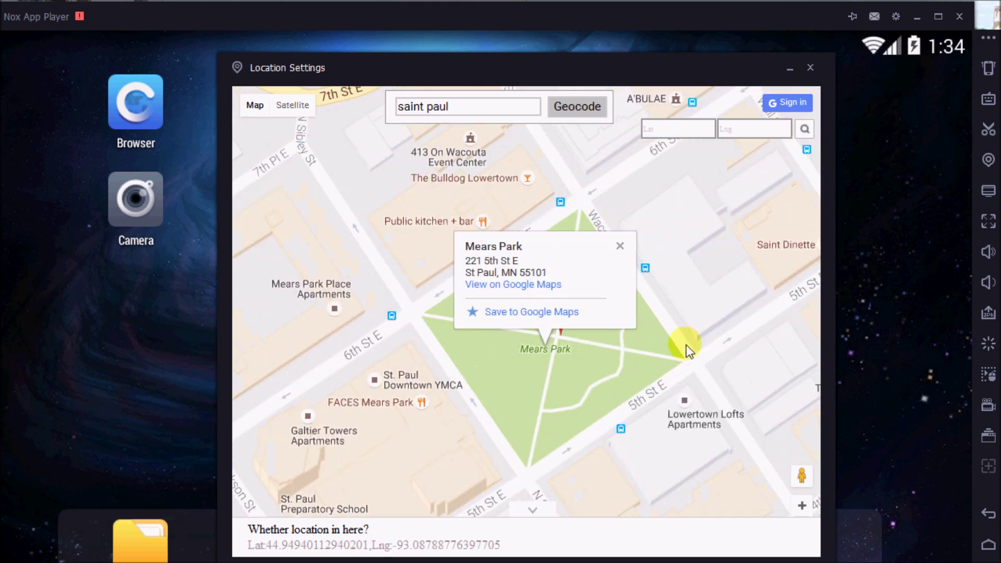
click(544, 244)
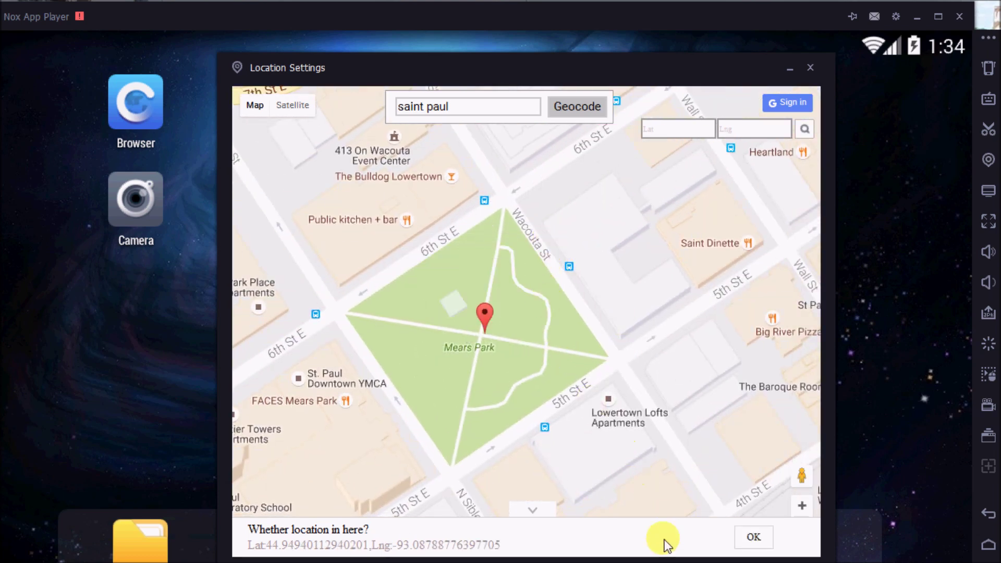
click(754, 538)
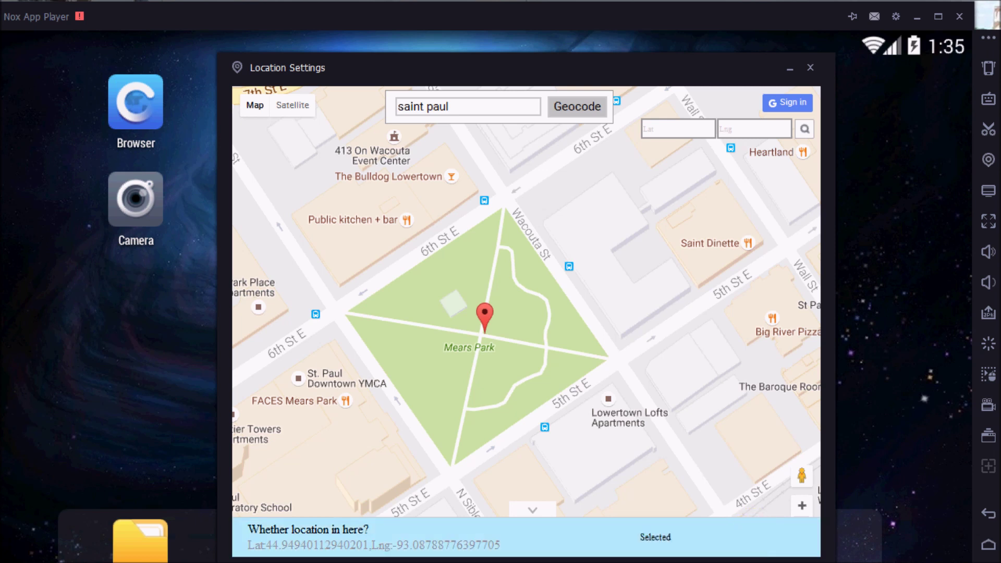
click(810, 68)
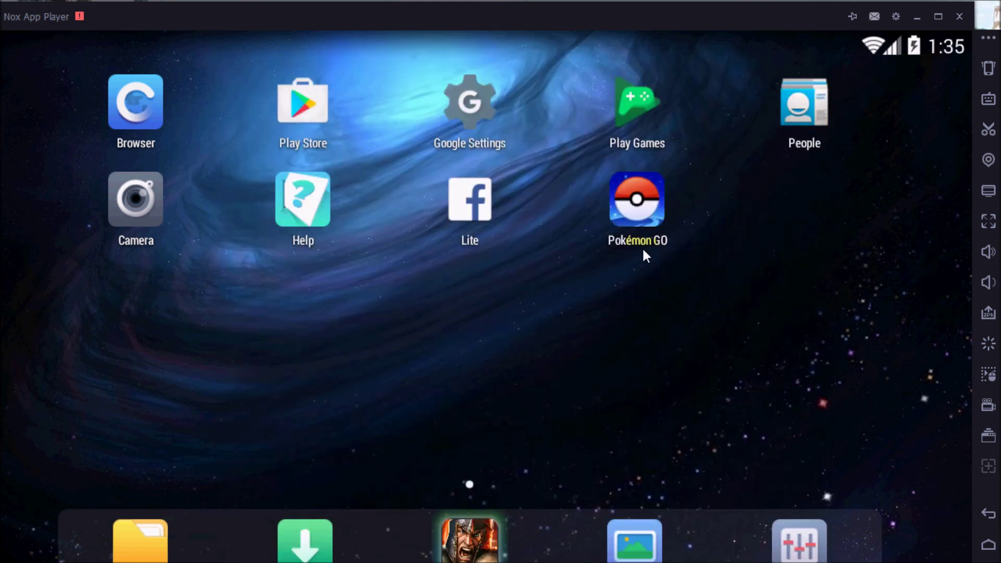
Step: Launch Pokémon GO from the home screen and let it load to the date-of-birth prompt
click(648, 201)
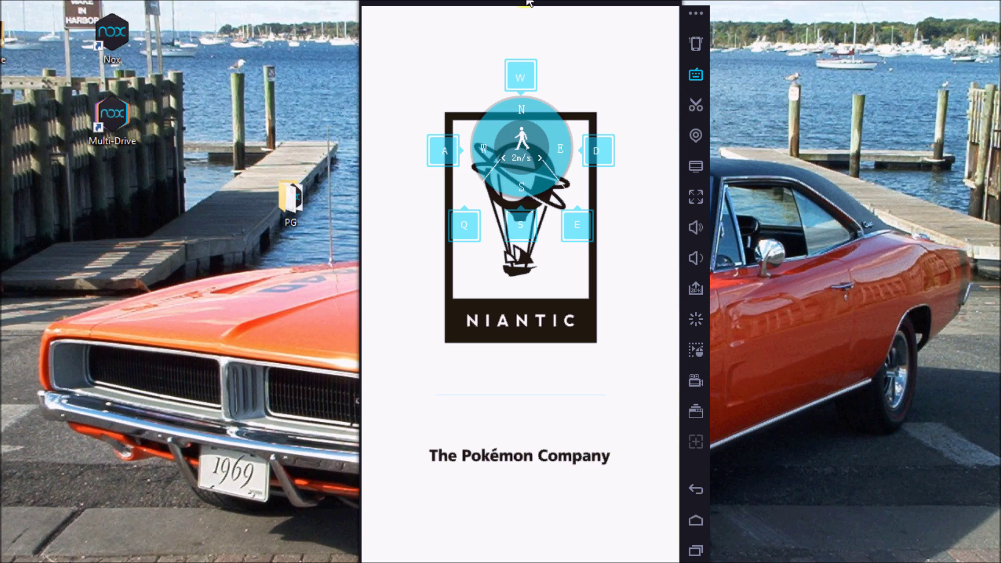
drag(523, 7, 531, 2)
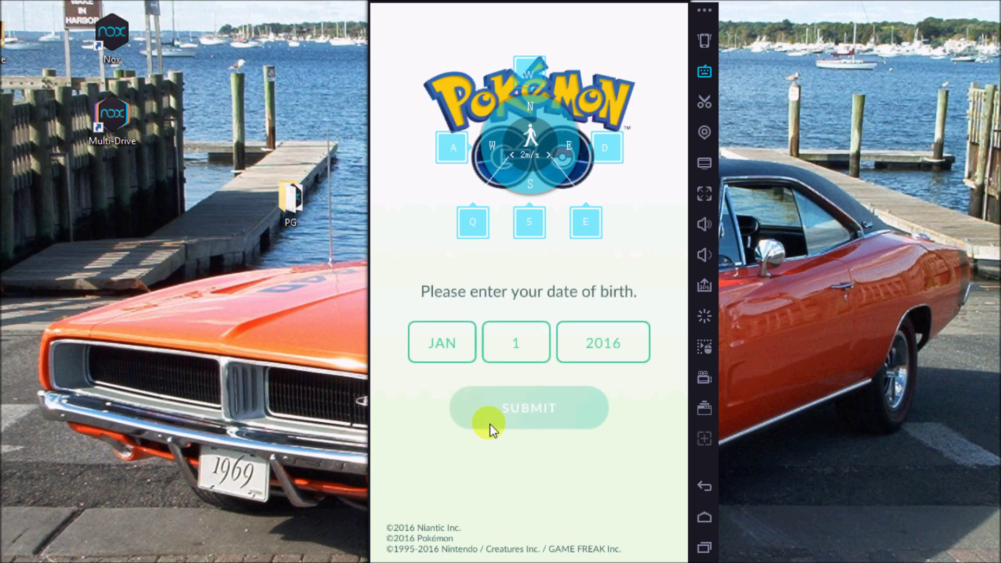
Step: Pick 2000 as the birth year, making the date JAN 1 2000, and submit it
click(564, 349)
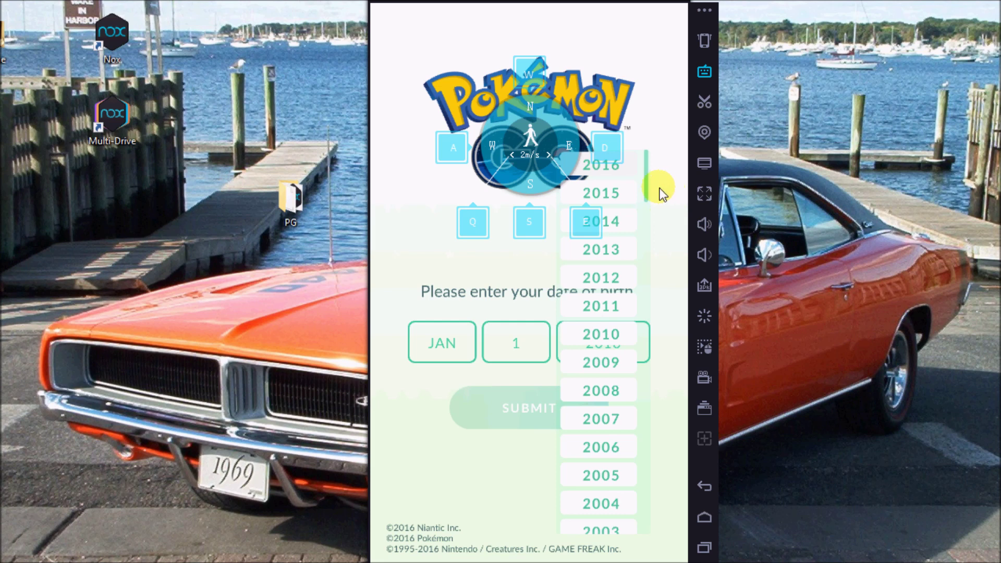
scroll(644, 194, down, 5)
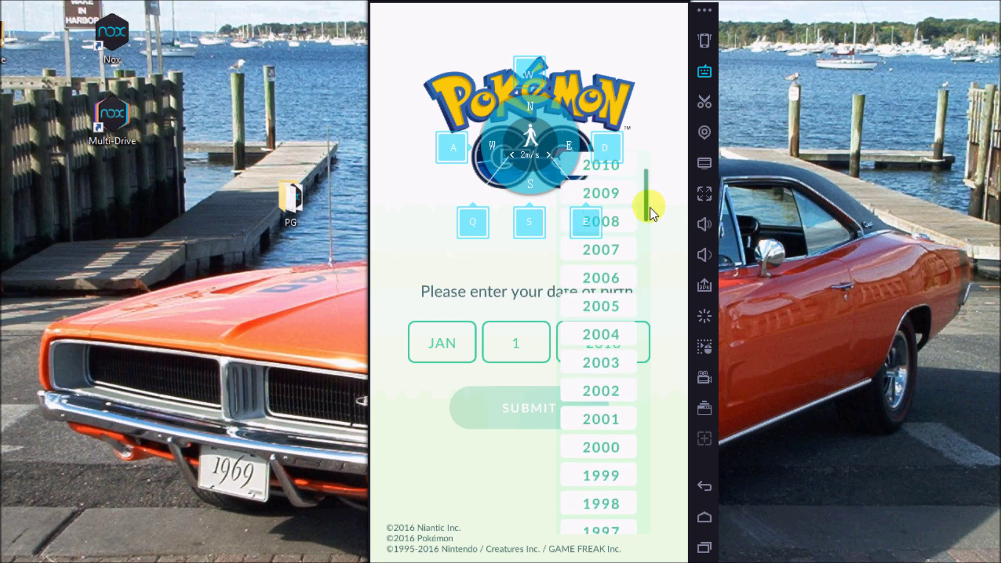
scroll(649, 214, down, 2)
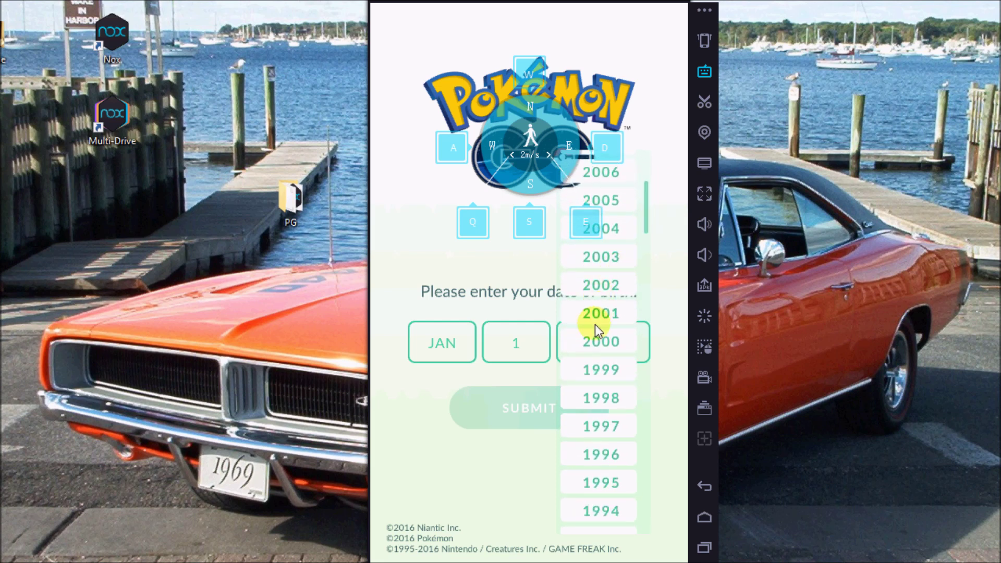
click(593, 341)
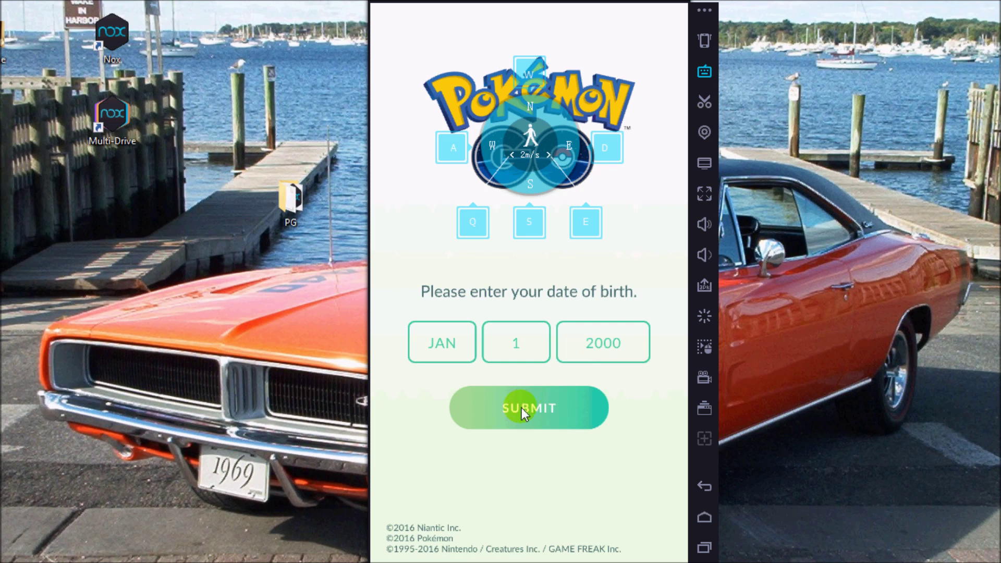
click(521, 407)
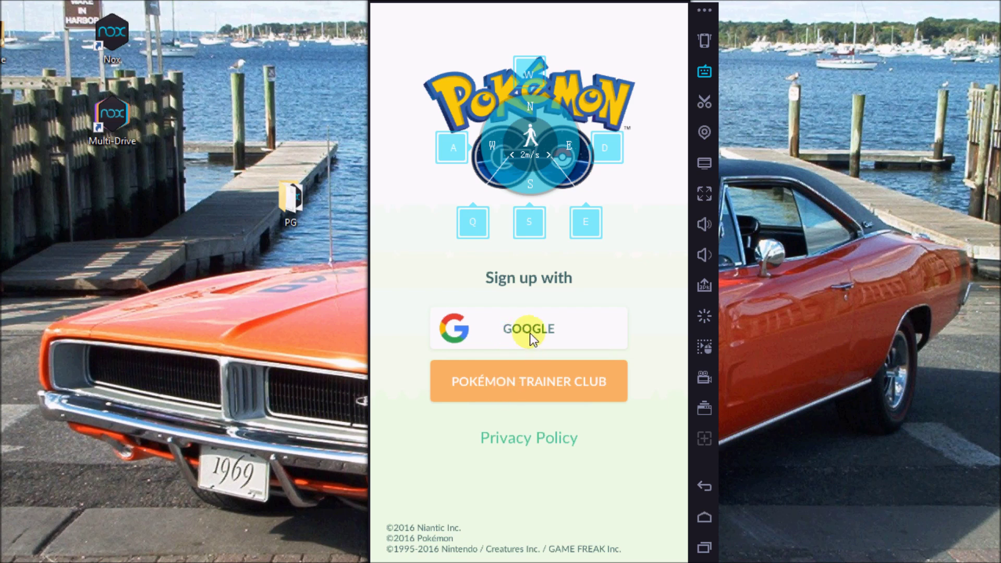
Step: Choose to sign in with a Pokémon Trainer Club account
click(518, 392)
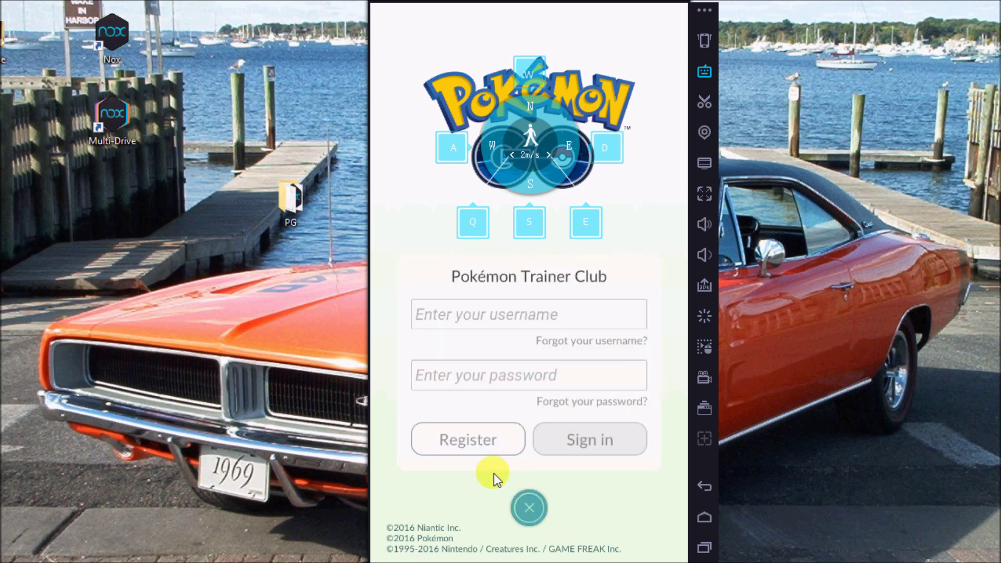
click(576, 443)
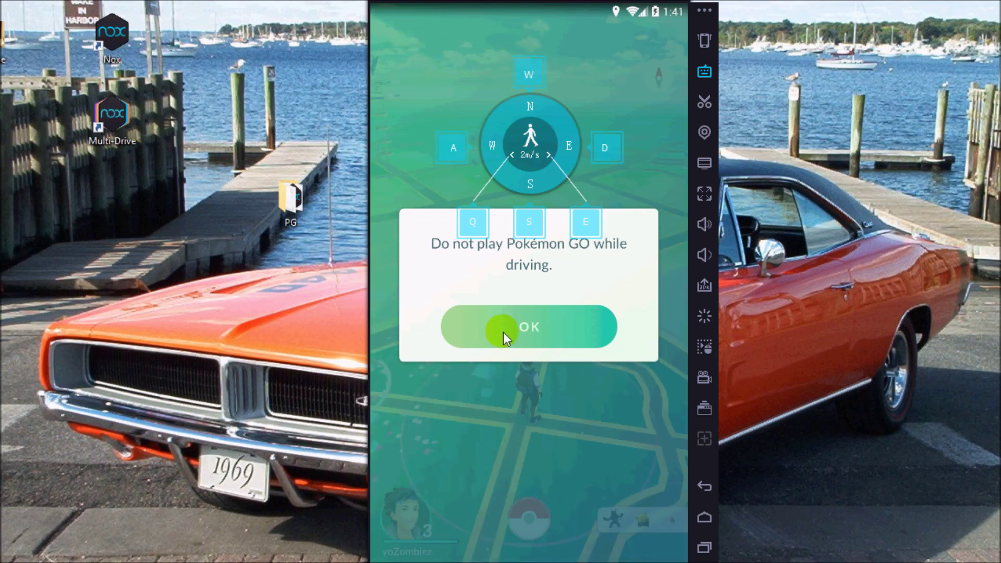
Step: Dismiss the driving warning and set the spoofed GPS pin to Mears Park, Saint Paul
click(504, 337)
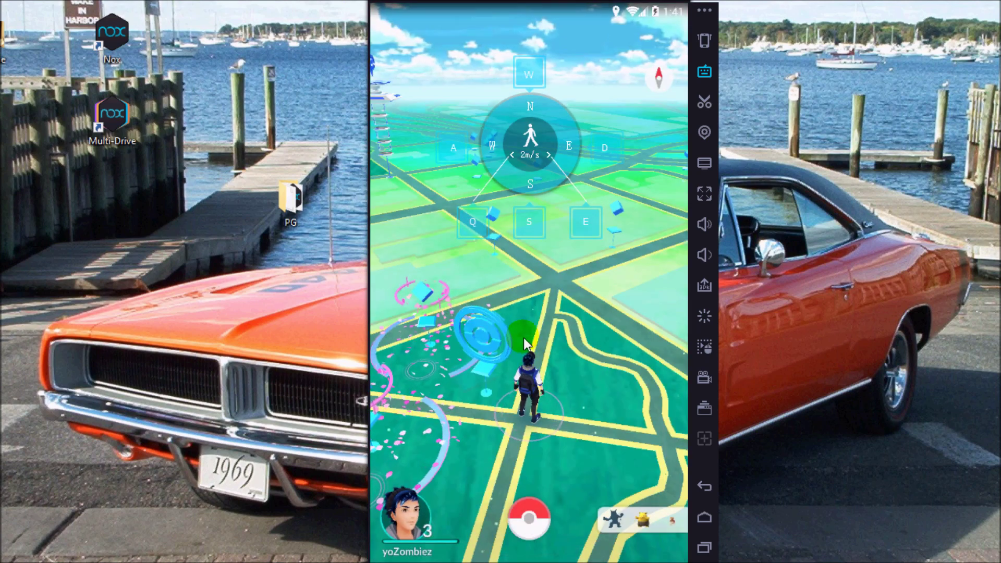
drag(590, 388, 474, 372)
click(704, 132)
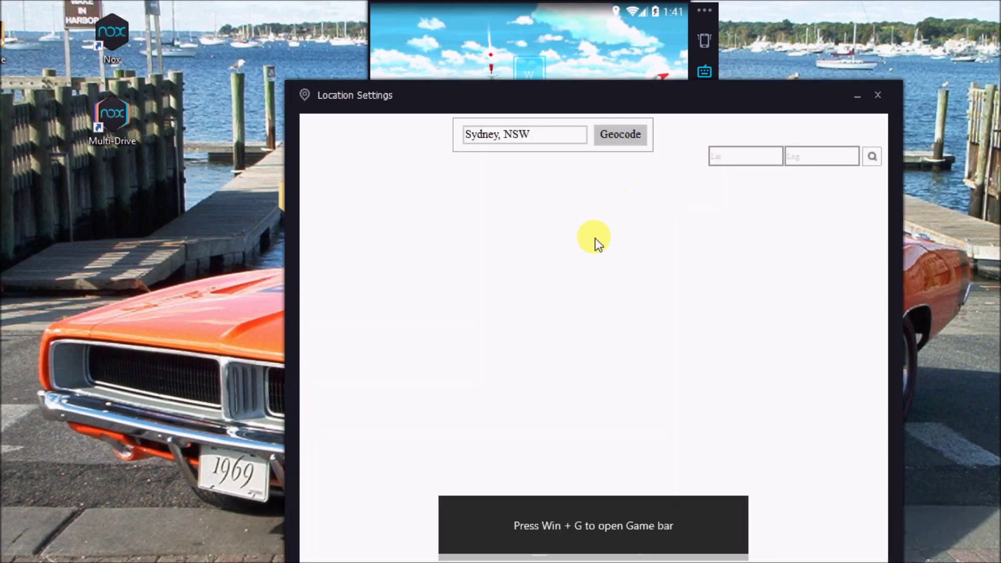
drag(561, 111, 539, 48)
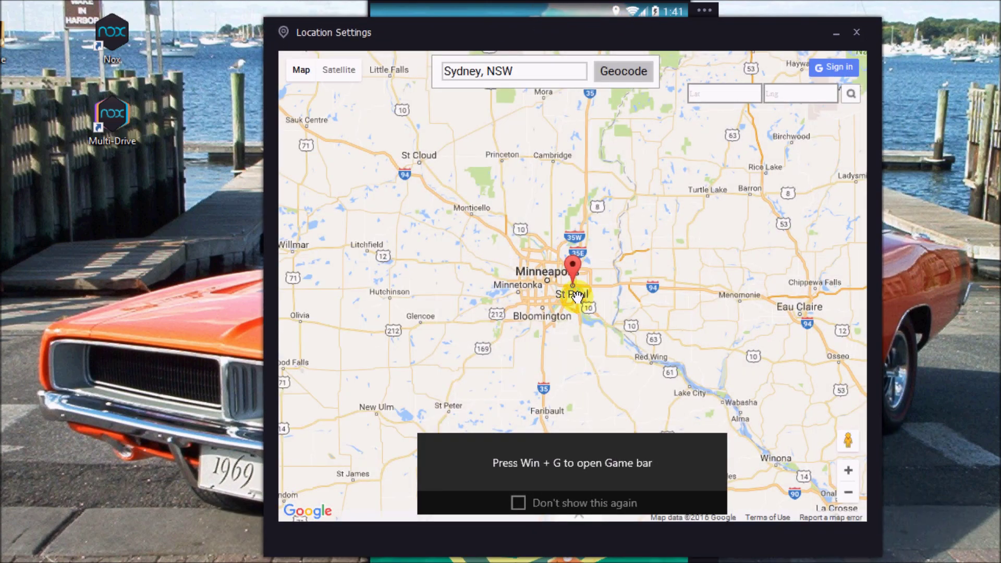
scroll(576, 296, up, 3)
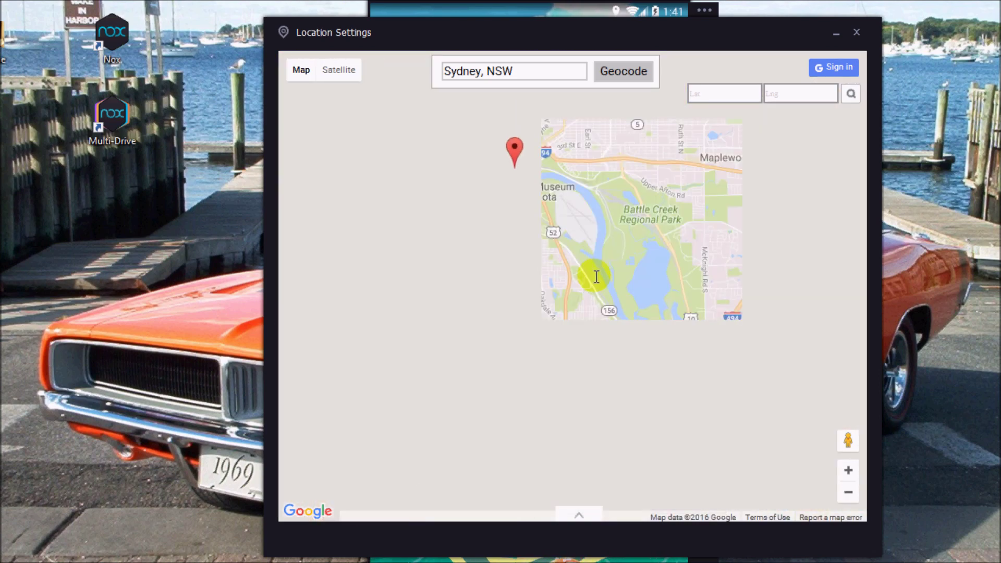
scroll(551, 285, up, 4)
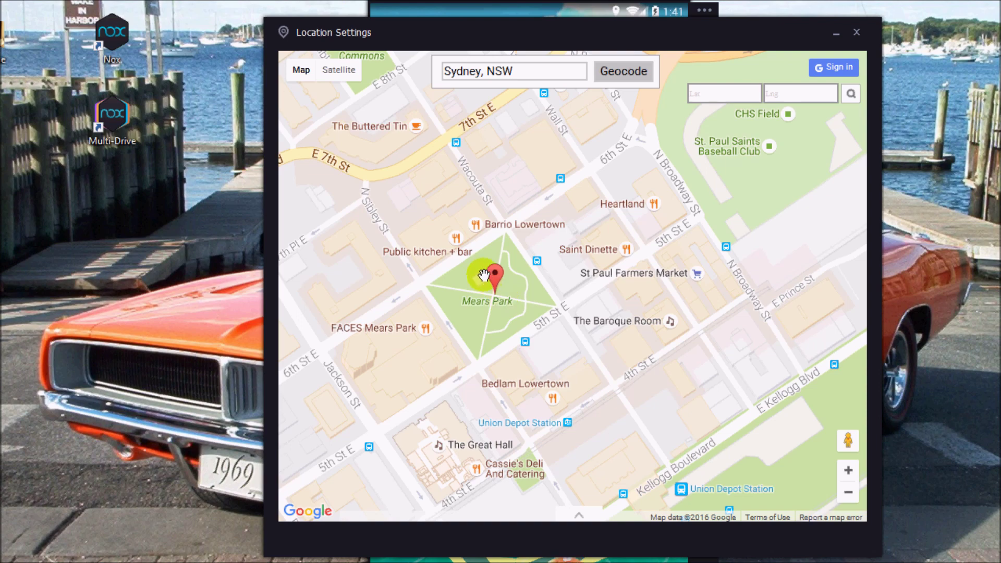
click(856, 33)
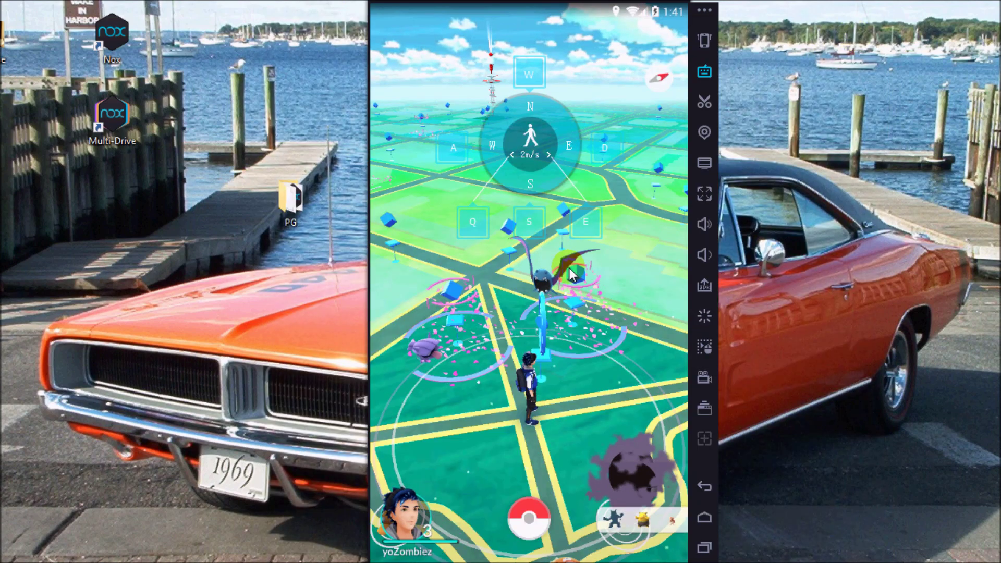
Step: Spin the Mears Park and Waterfall PokéStops for Poké Balls and XP
drag(433, 295, 548, 308)
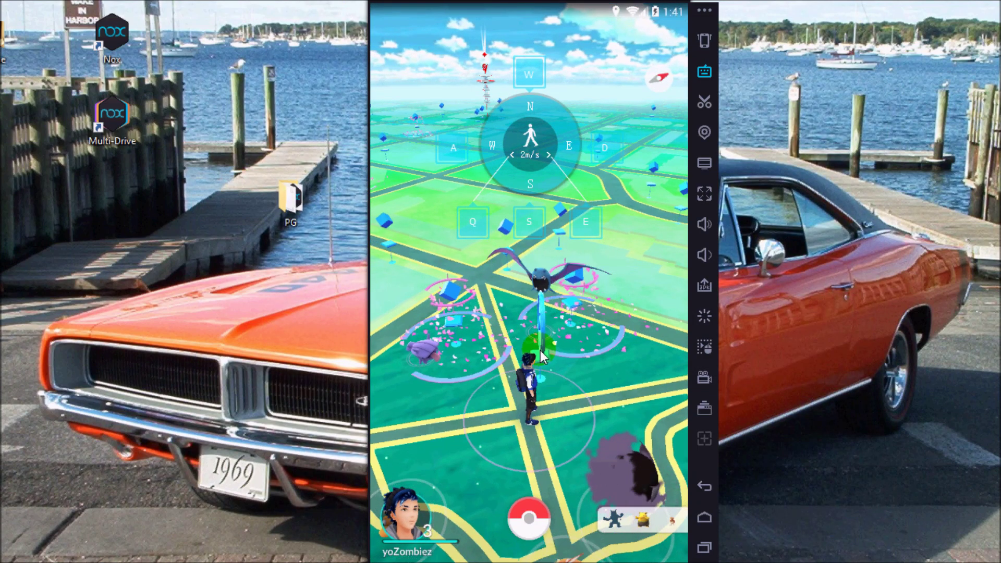
click(540, 350)
drag(490, 291, 578, 297)
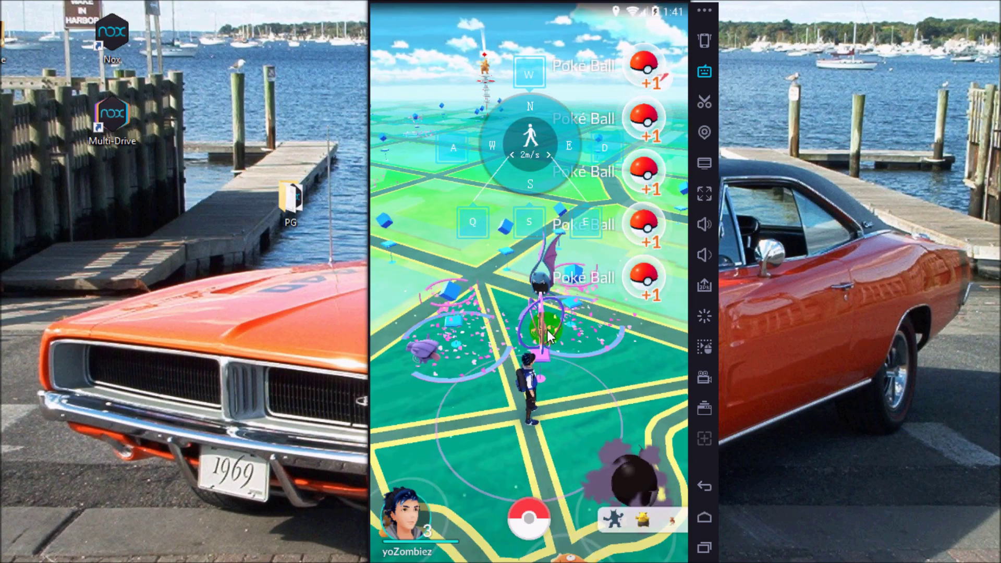
scroll(533, 316, up, 3)
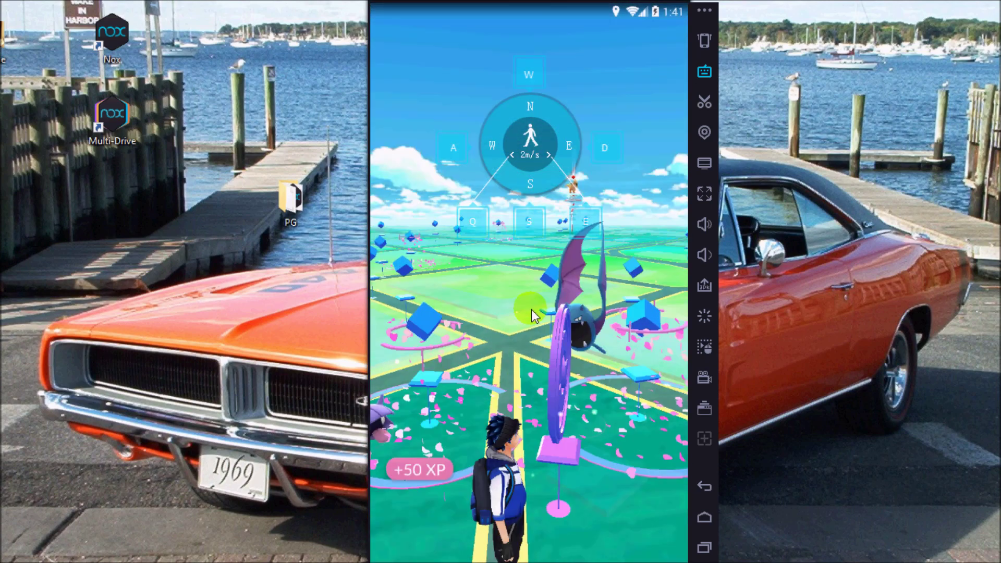
click(548, 277)
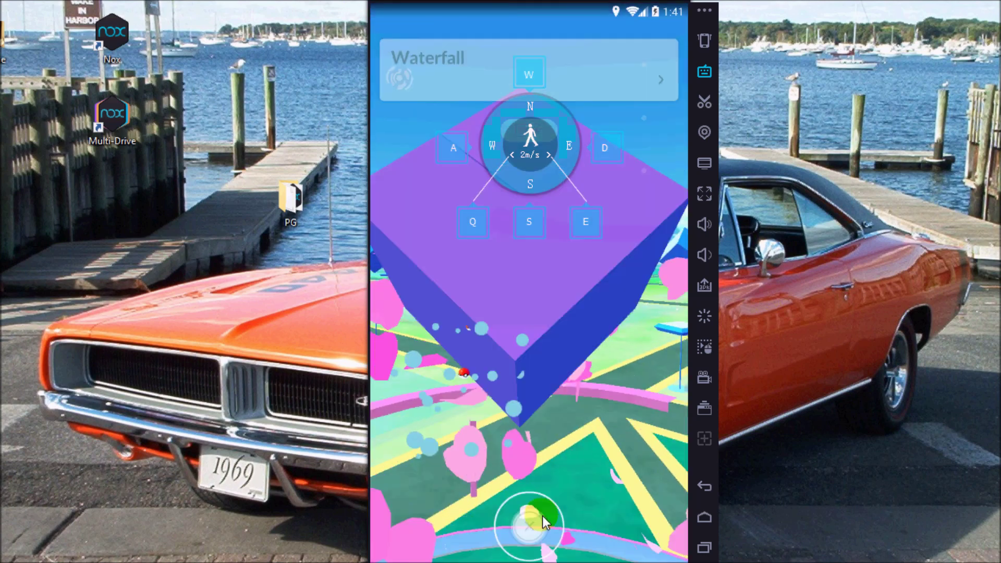
click(542, 524)
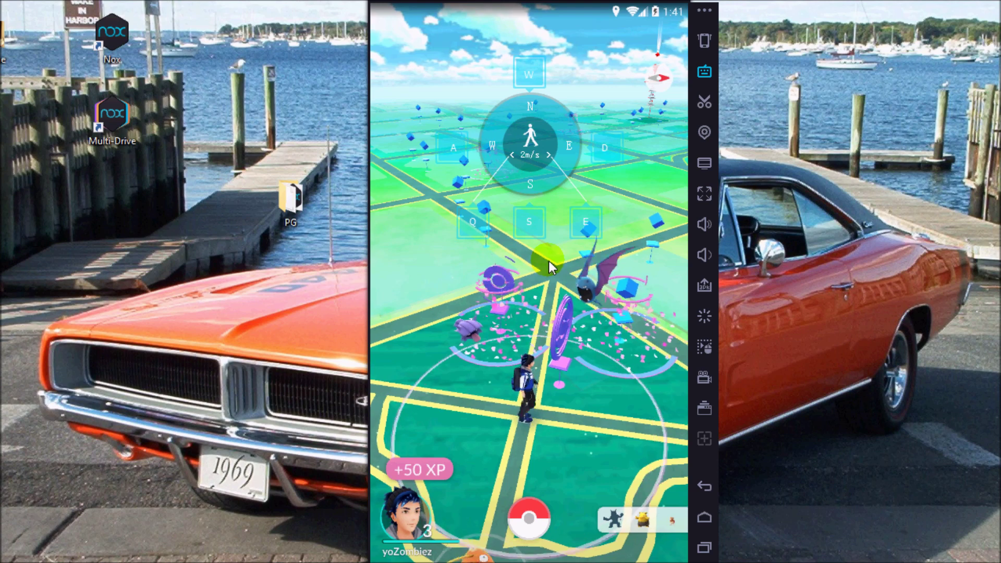
mouse_move(531, 139)
mouse_down()
mouse_move(524, 168)
mouse_move(565, 196)
mouse_up()
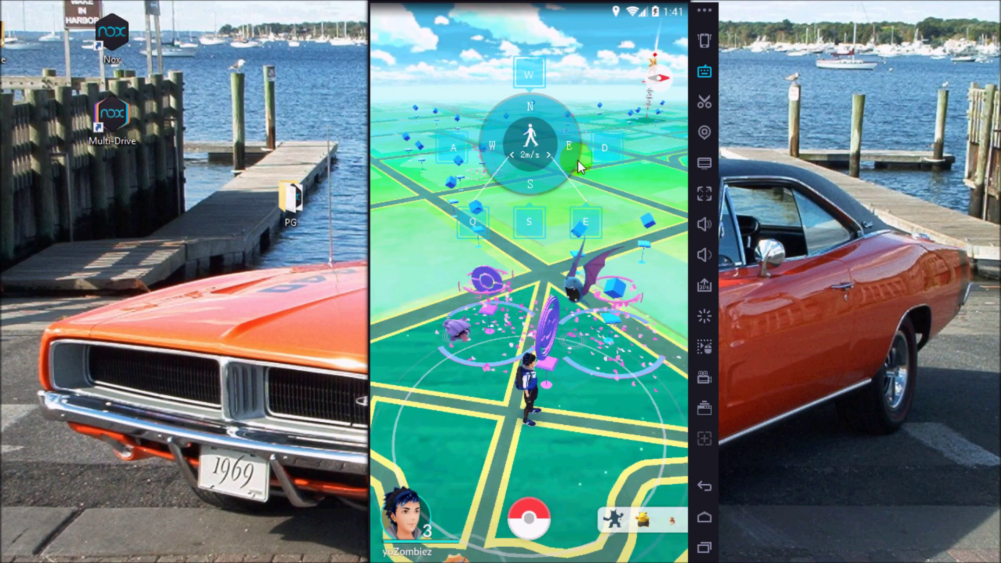
Step: Cycle the joystick speed modes to bicycle at 6 m/s and start the trainer moving south
click(542, 131)
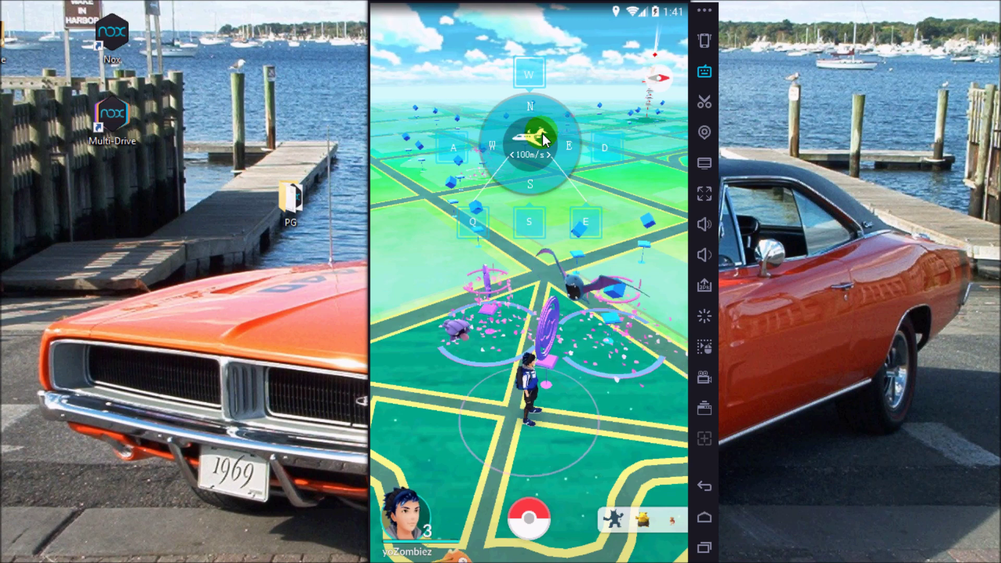
click(542, 133)
click(542, 134)
click(542, 133)
click(542, 134)
click(542, 131)
click(553, 136)
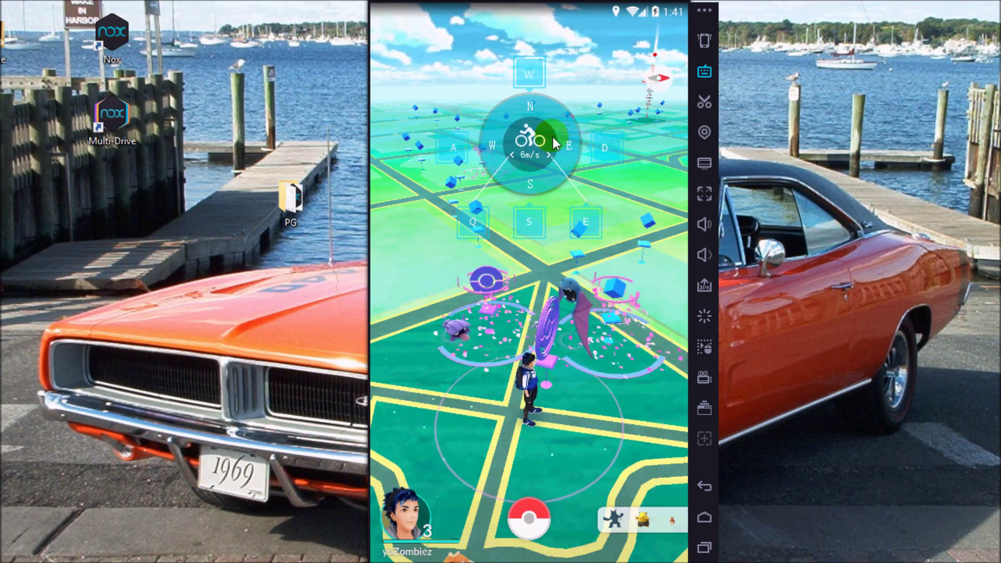
click(553, 137)
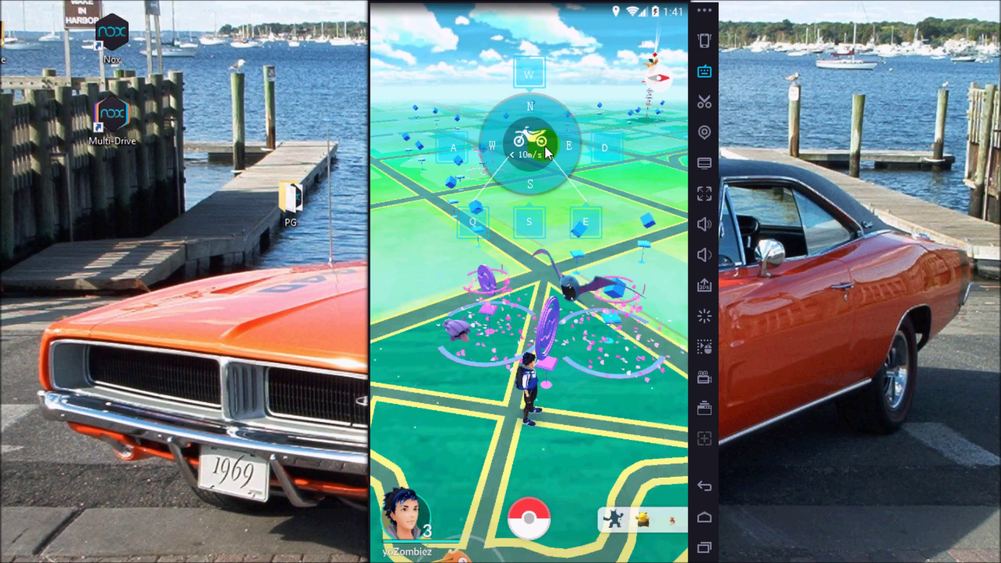
click(561, 147)
click(561, 149)
click(553, 155)
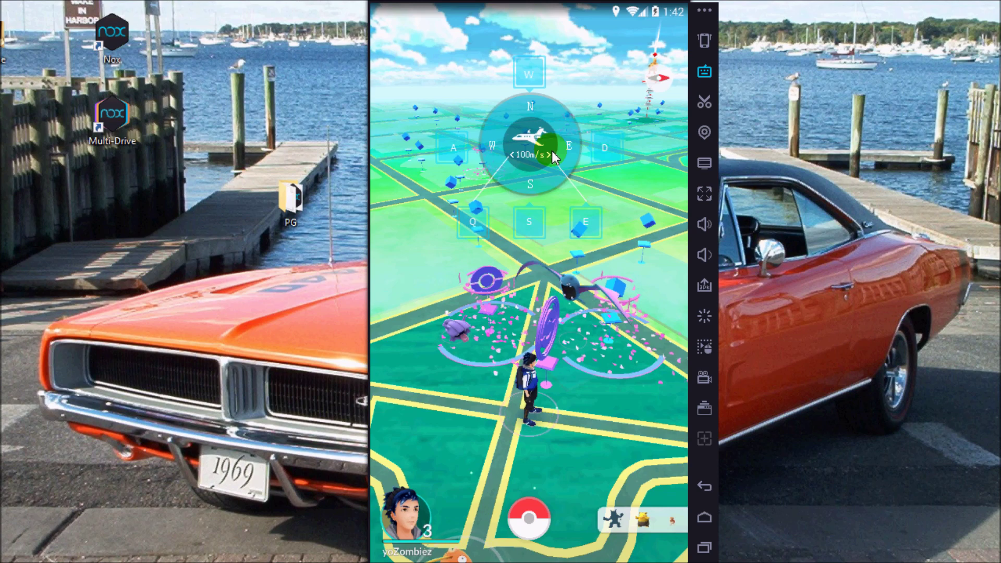
click(556, 156)
click(558, 156)
click(537, 223)
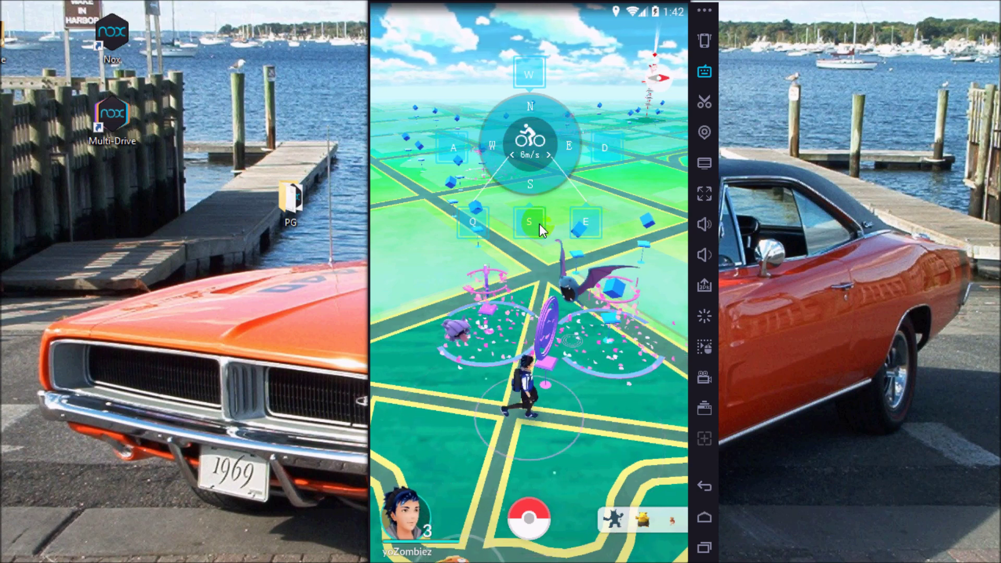
Step: Spin the Lowertown Clock PokéStop and clear the level 4 Level up! screen
click(586, 380)
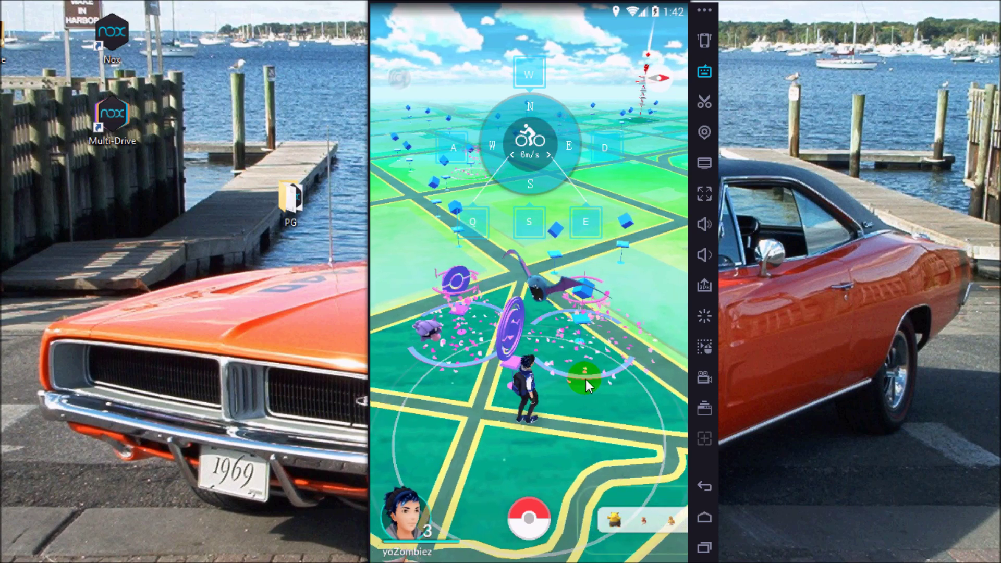
click(544, 332)
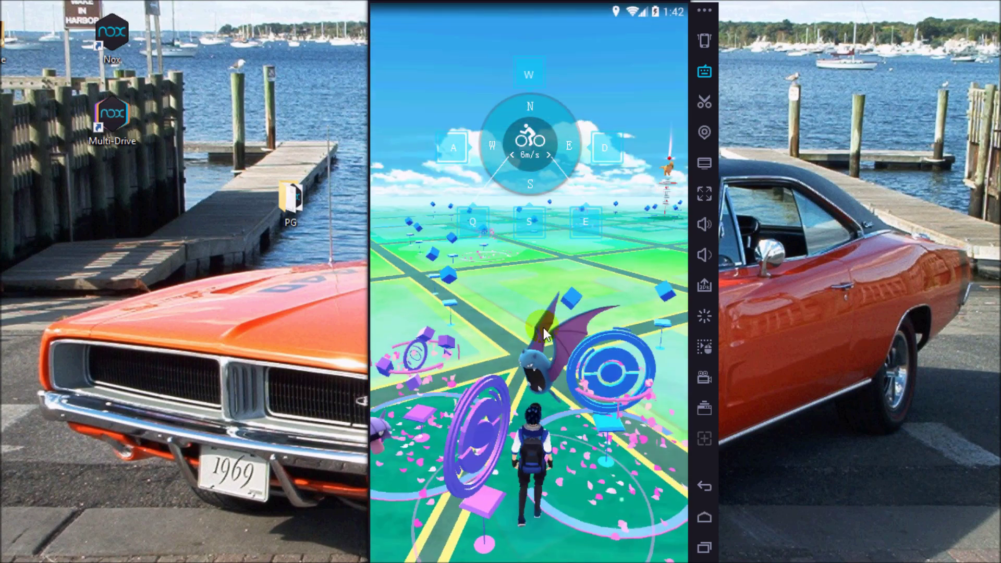
click(528, 528)
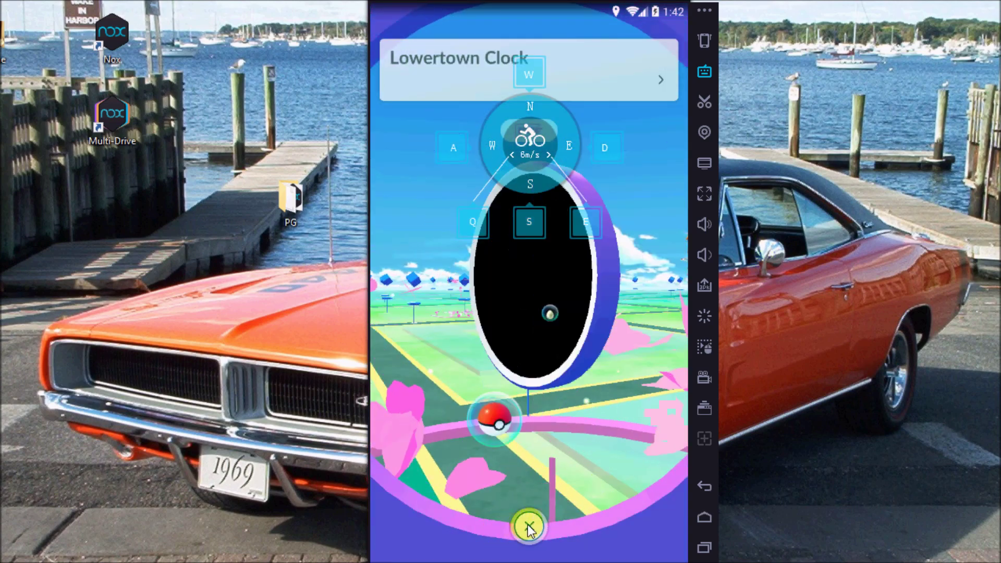
click(565, 357)
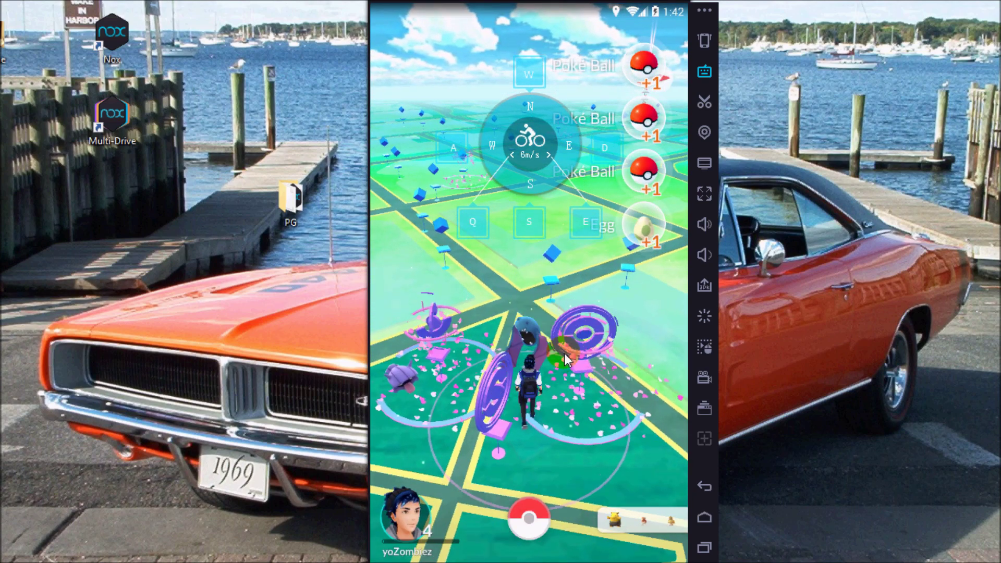
click(594, 291)
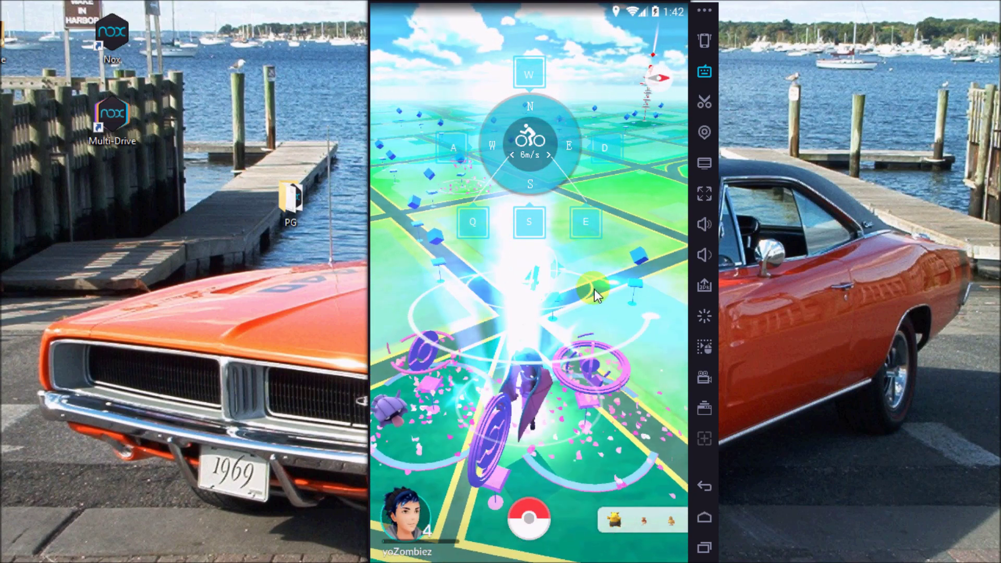
click(490, 301)
click(530, 344)
click(528, 524)
click(404, 371)
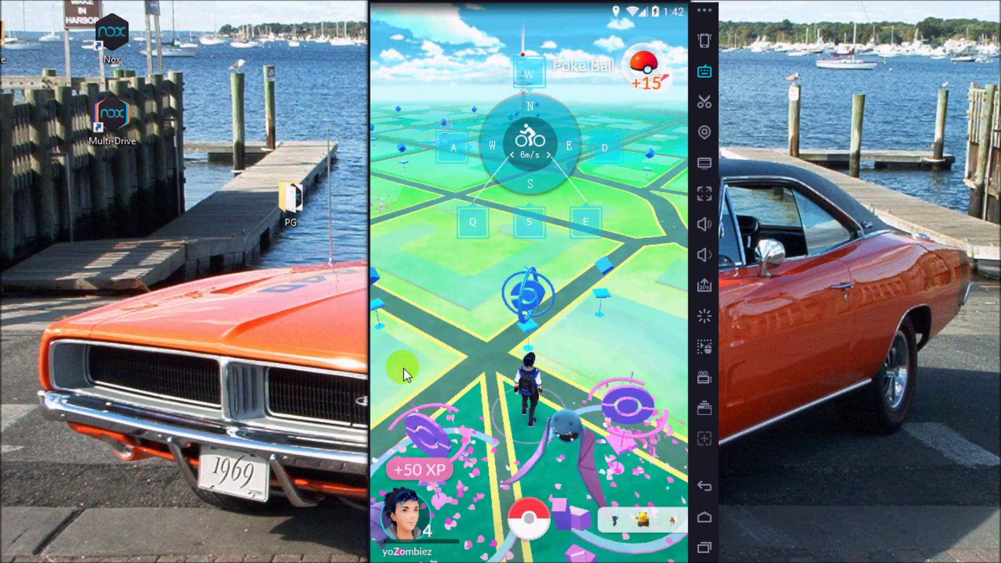
Step: Spin the Noyes Brothers and Cutler Building PokéStop for Poké Balls
click(547, 284)
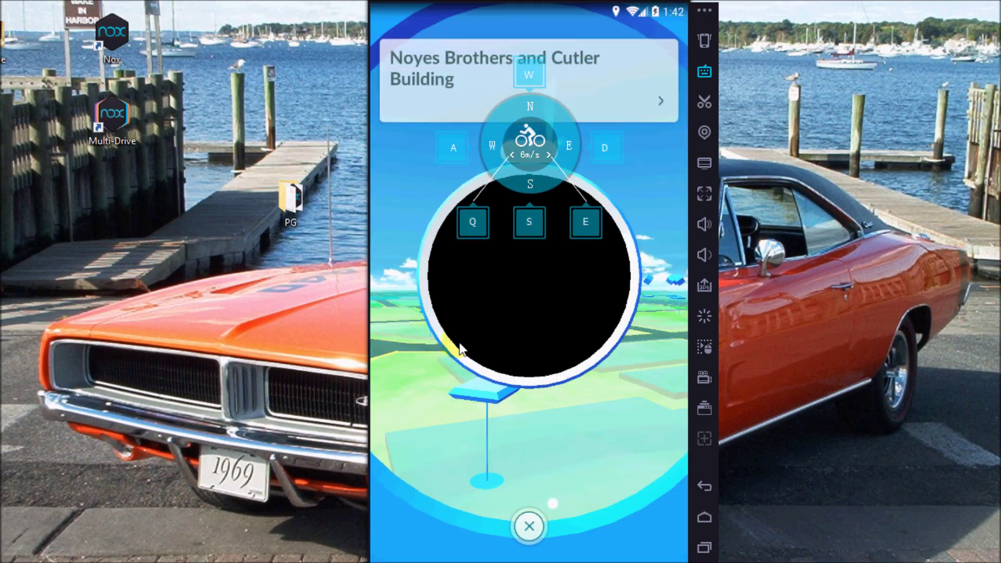
drag(461, 350, 568, 502)
click(529, 526)
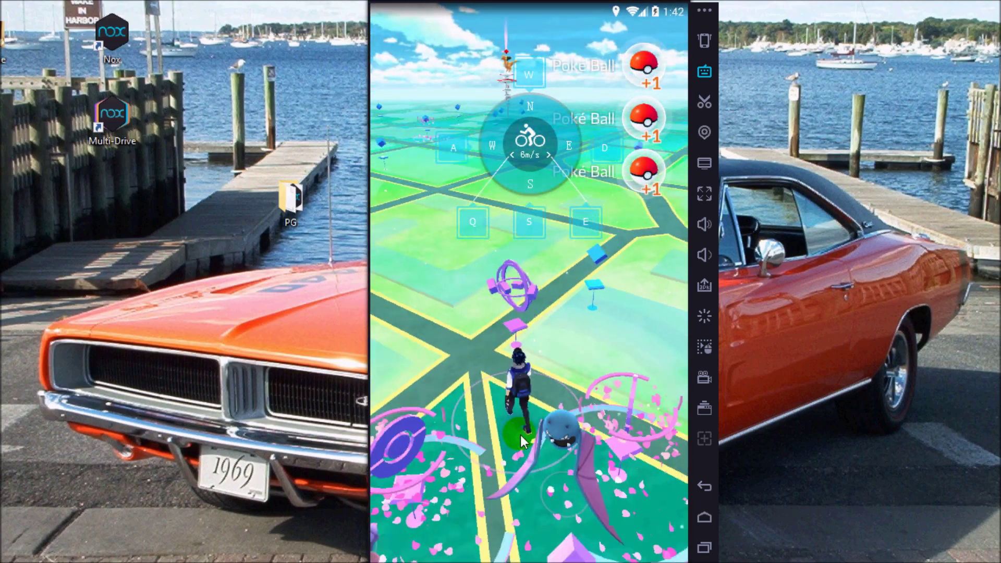